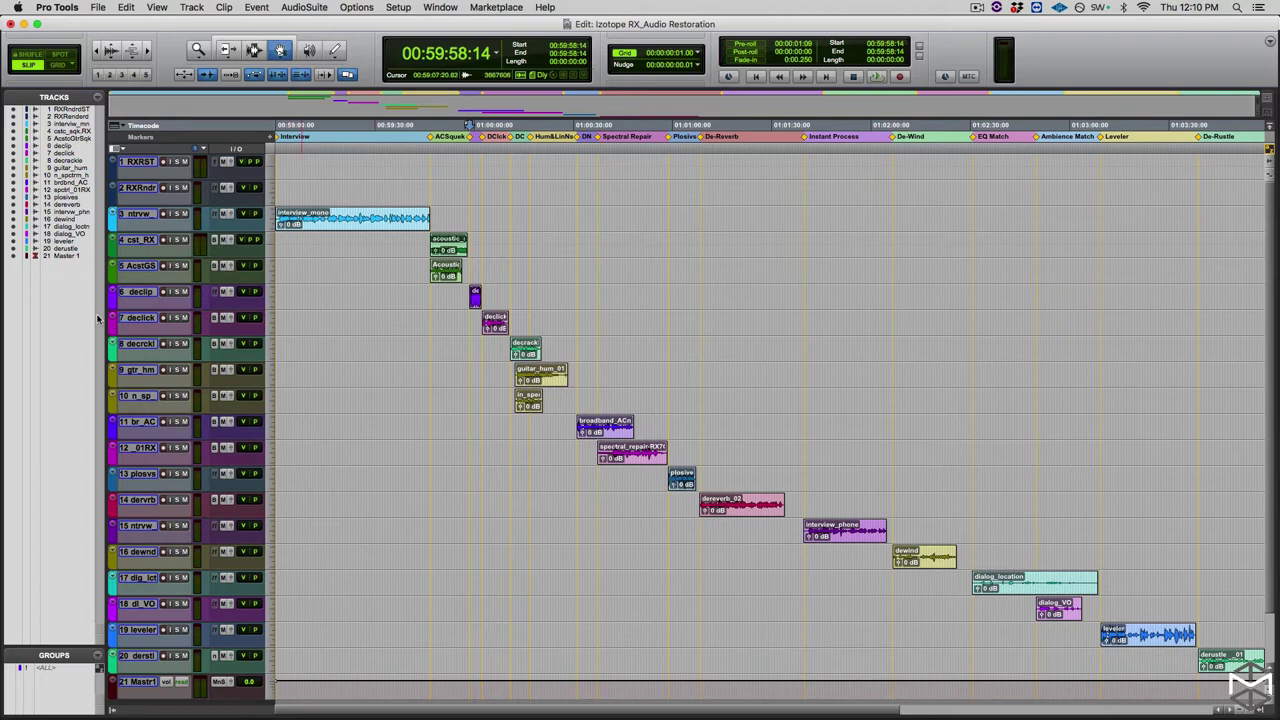
Step: Zoom to the declip_01 clip, play it, and lower the declip track volume to -7.3 dB
click(146, 291)
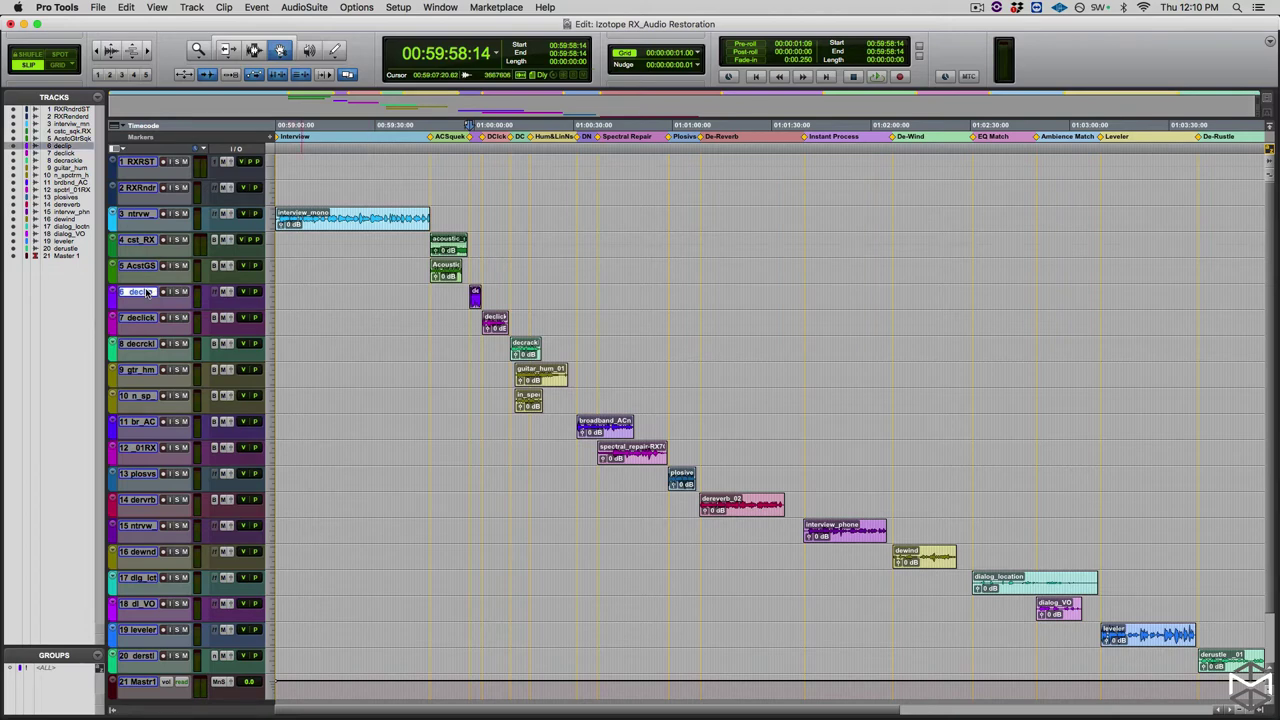
key(e)
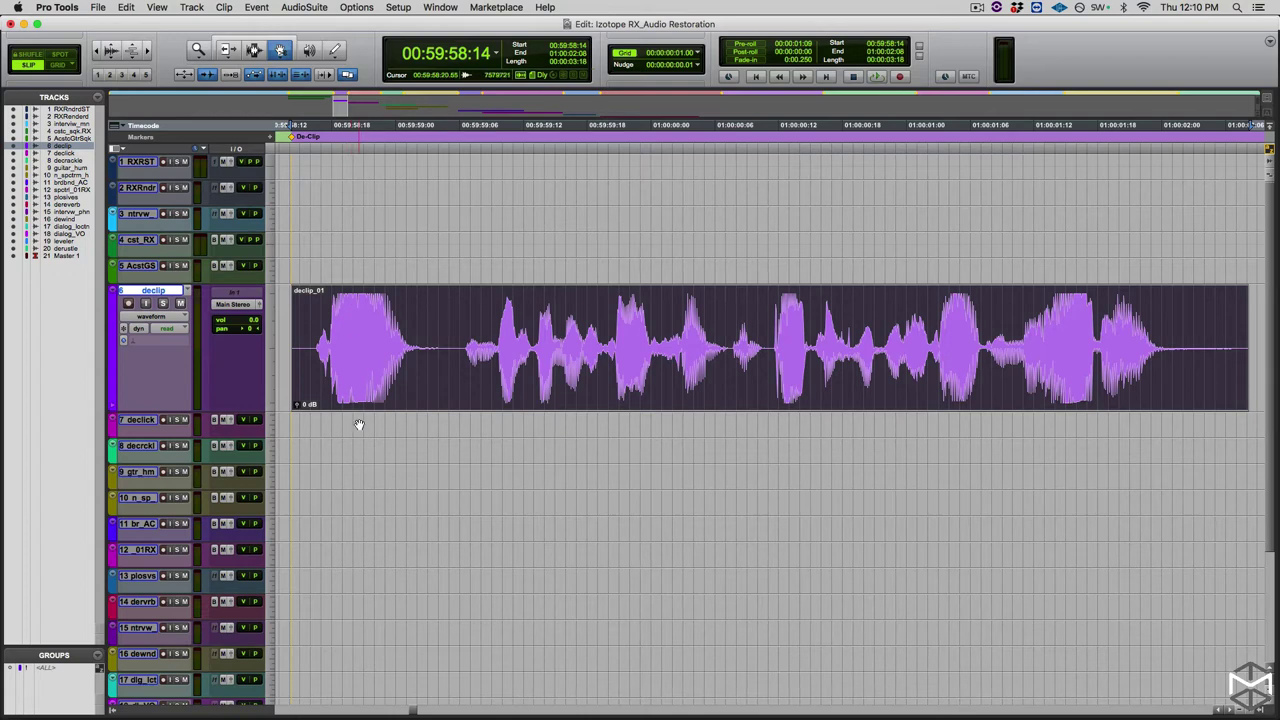
key(space)
drag(255, 322, 257, 332)
Step: Zoom in on a short range near declip_01's start to examine its flat-topped peaks, then zoom back out
key(F7)
drag(349, 318, 366, 318)
key(alt+f)
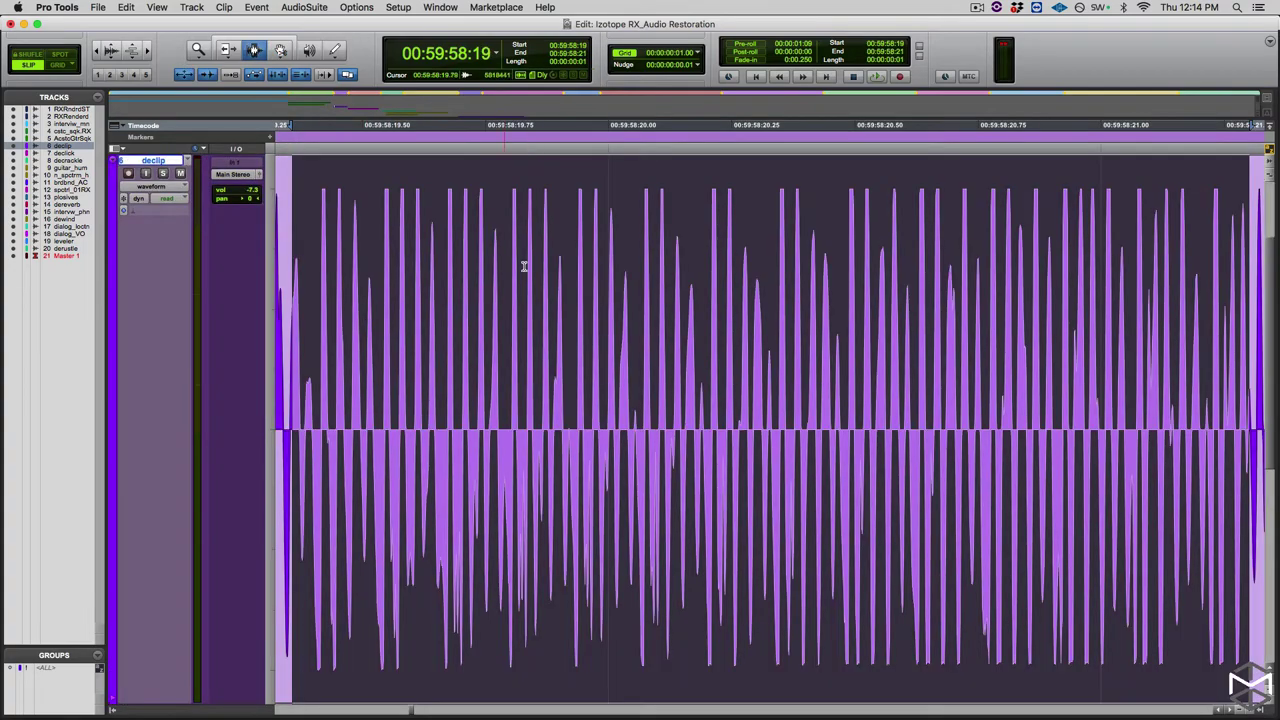
key(super+bracketright)
scroll(612, 240, right, 10)
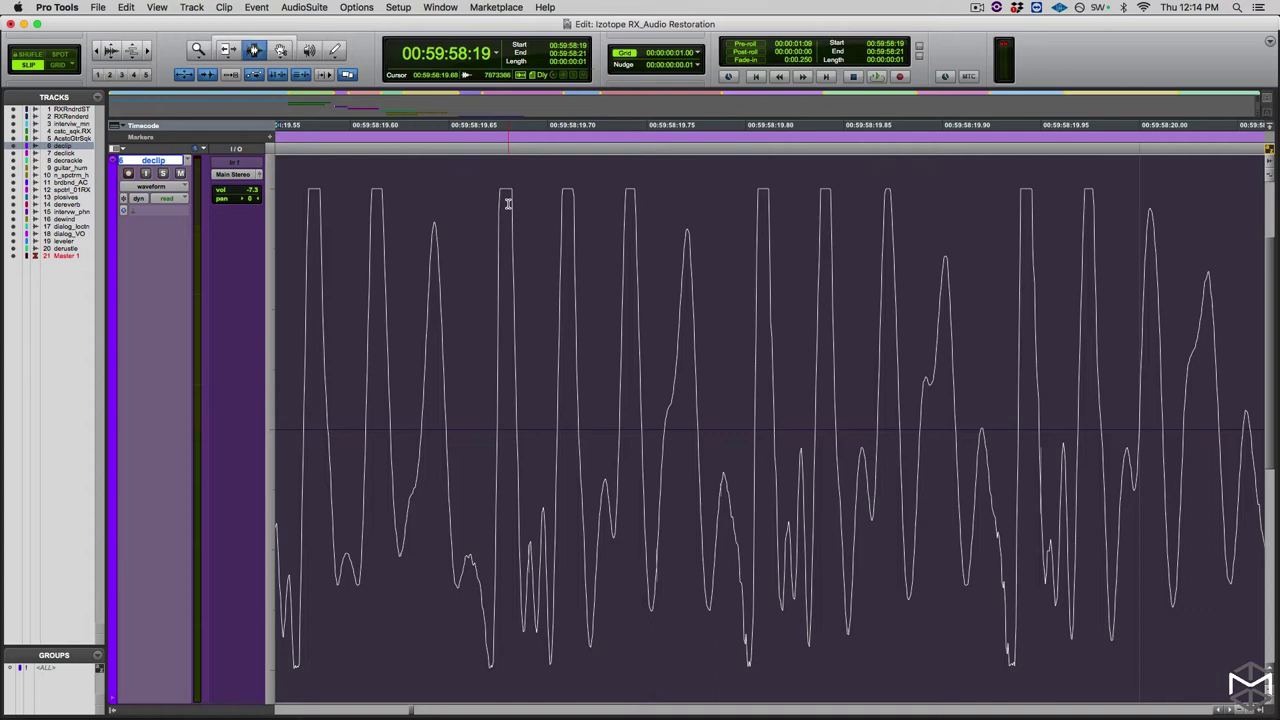
key(ctrl+e)
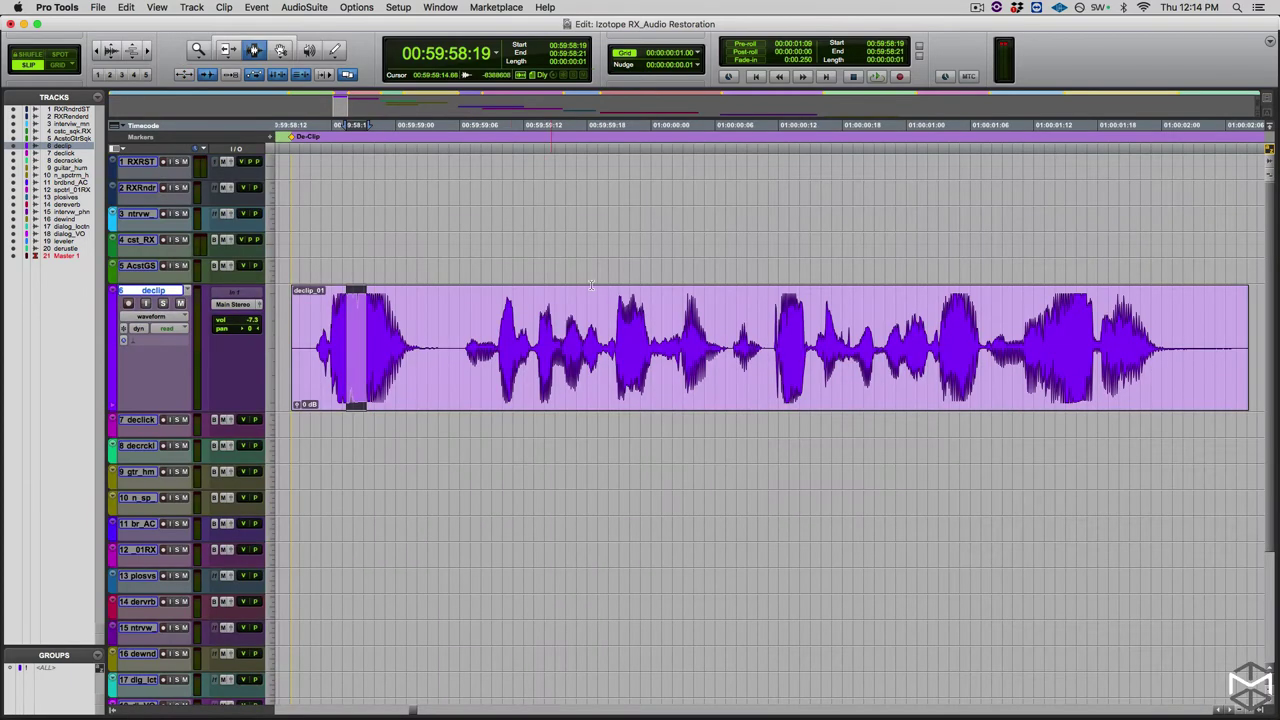
Step: Select the whole declip_01 clip and send it to RX 7 with the RX 7 Connect AudioSuite plugin
double_click(605, 311)
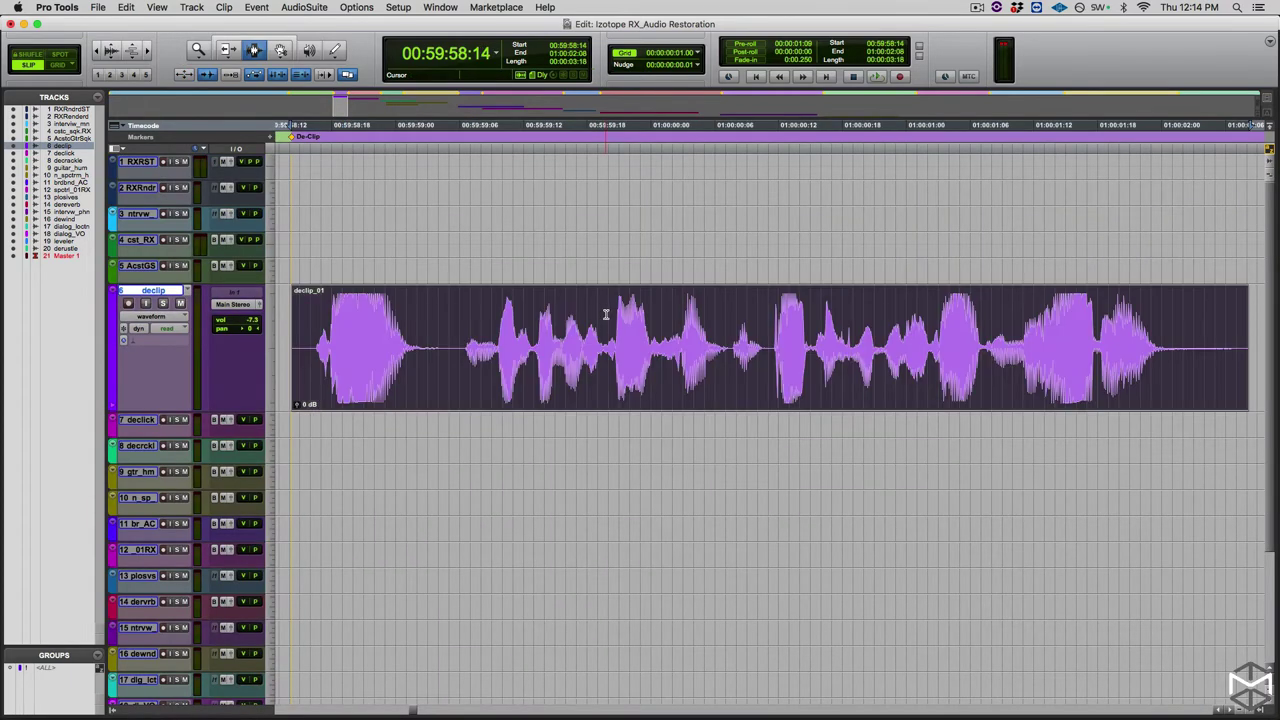
click(305, 8)
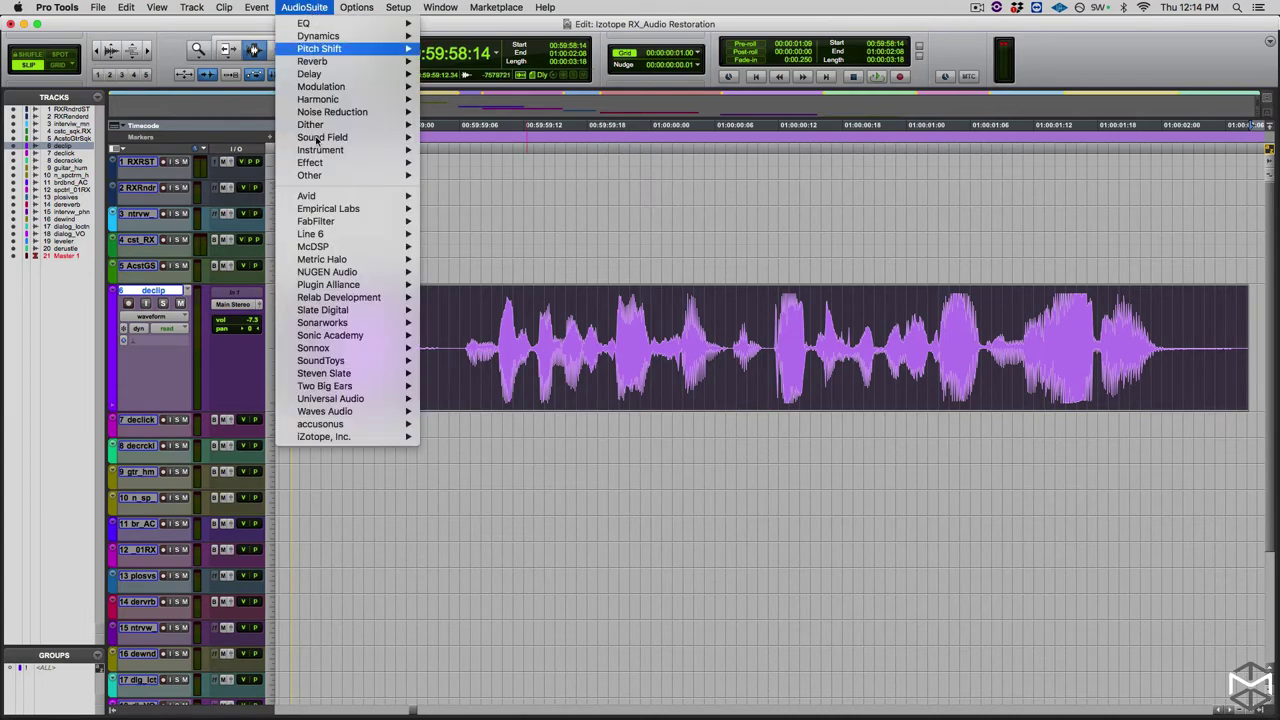
mouse_move(364, 437)
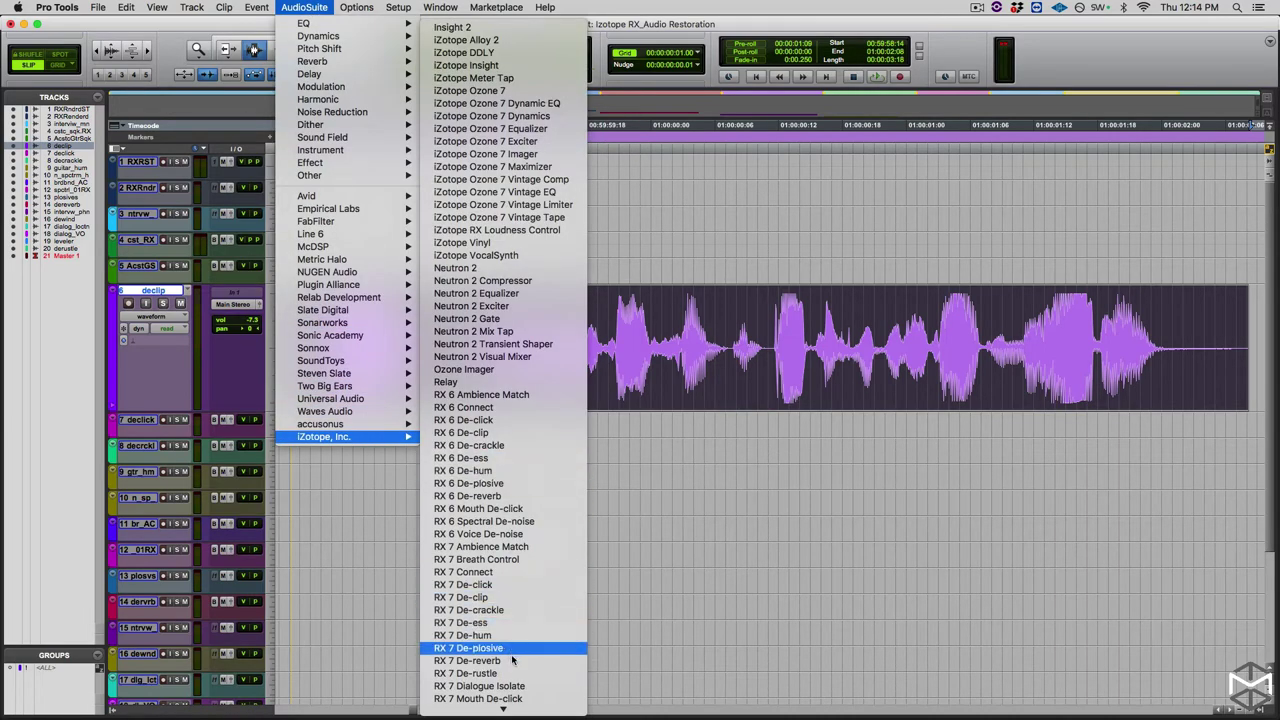
scroll(505, 690, down, 2)
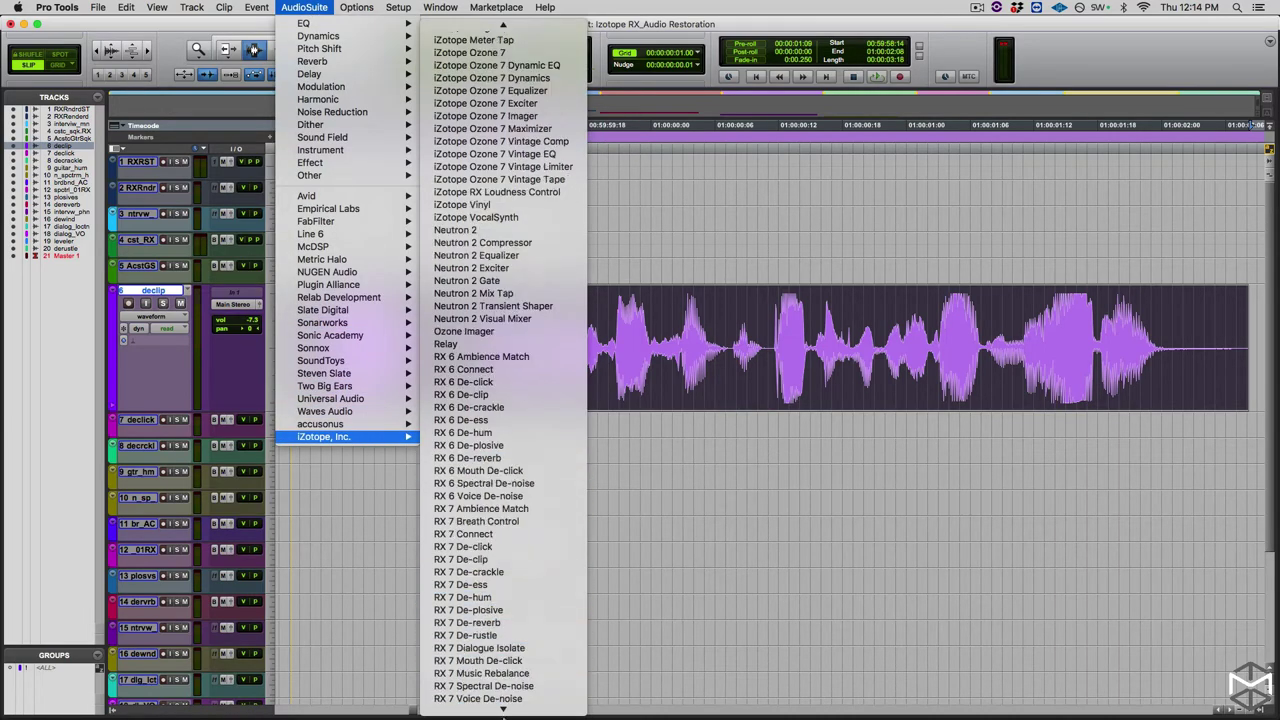
click(472, 531)
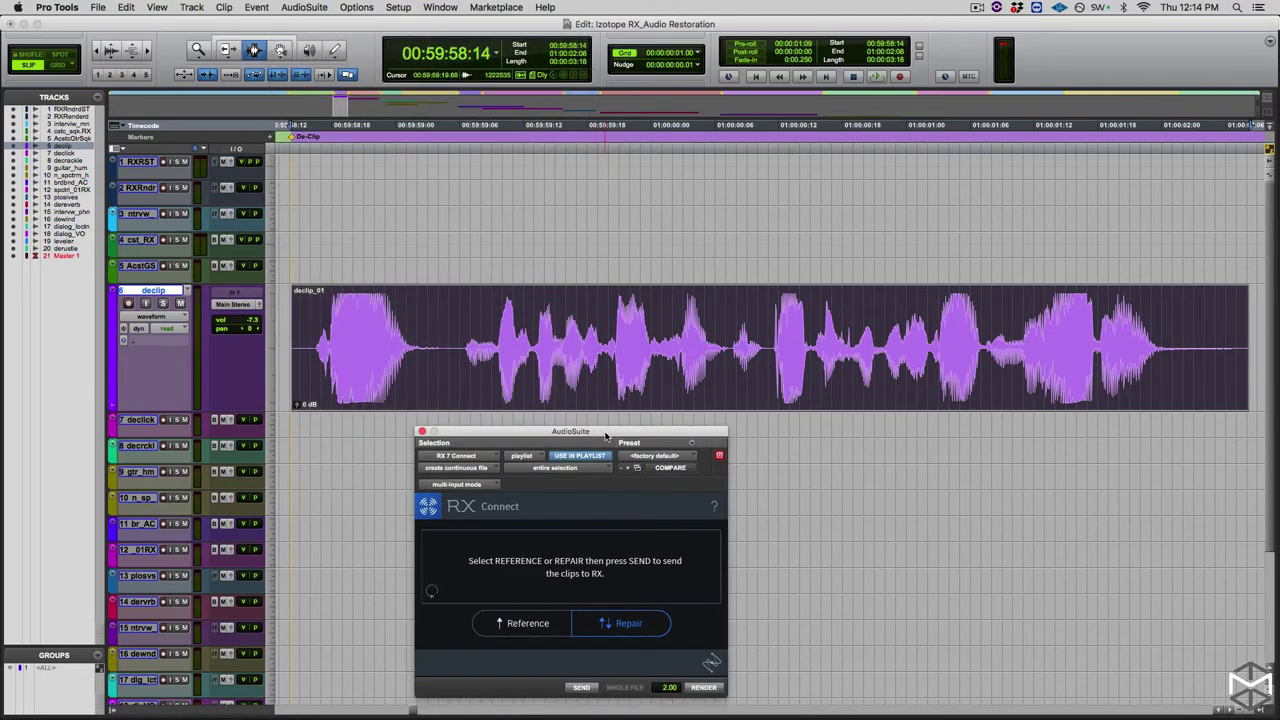
click(583, 688)
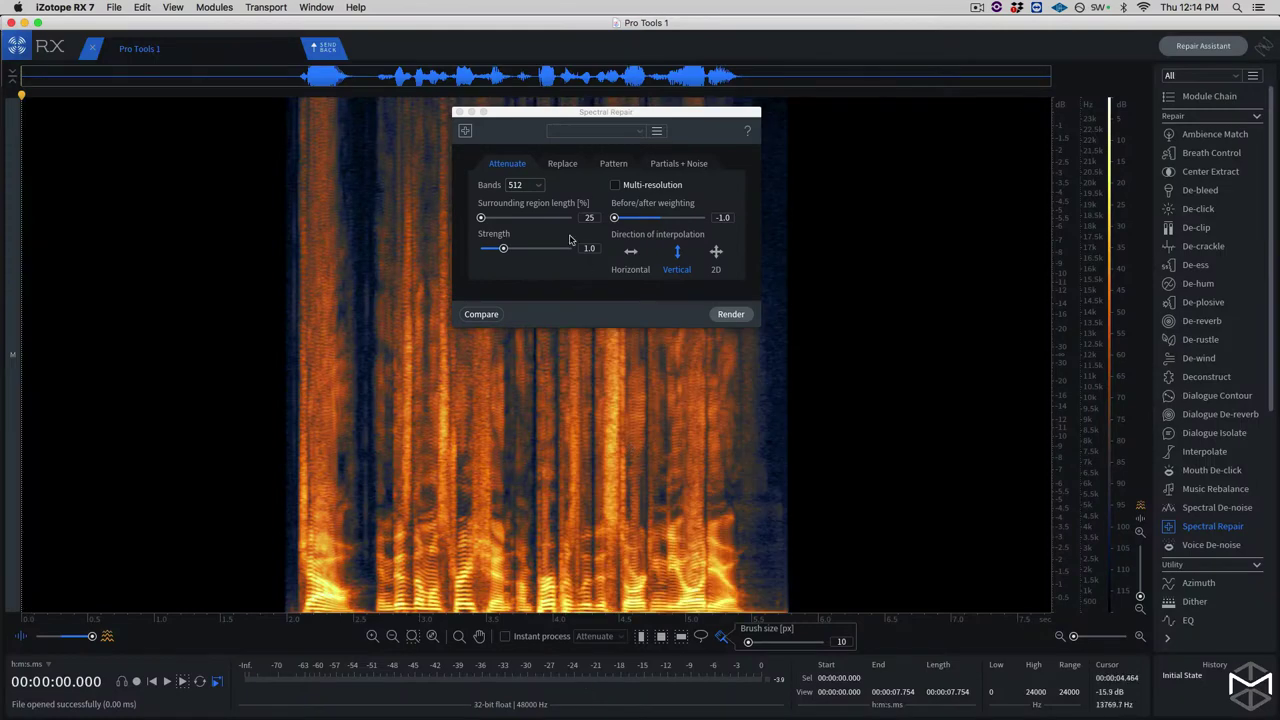
Step: Close Spectral Repair, overlay the waveform on the spectrogram, and play the clip from 1.724 s
click(459, 112)
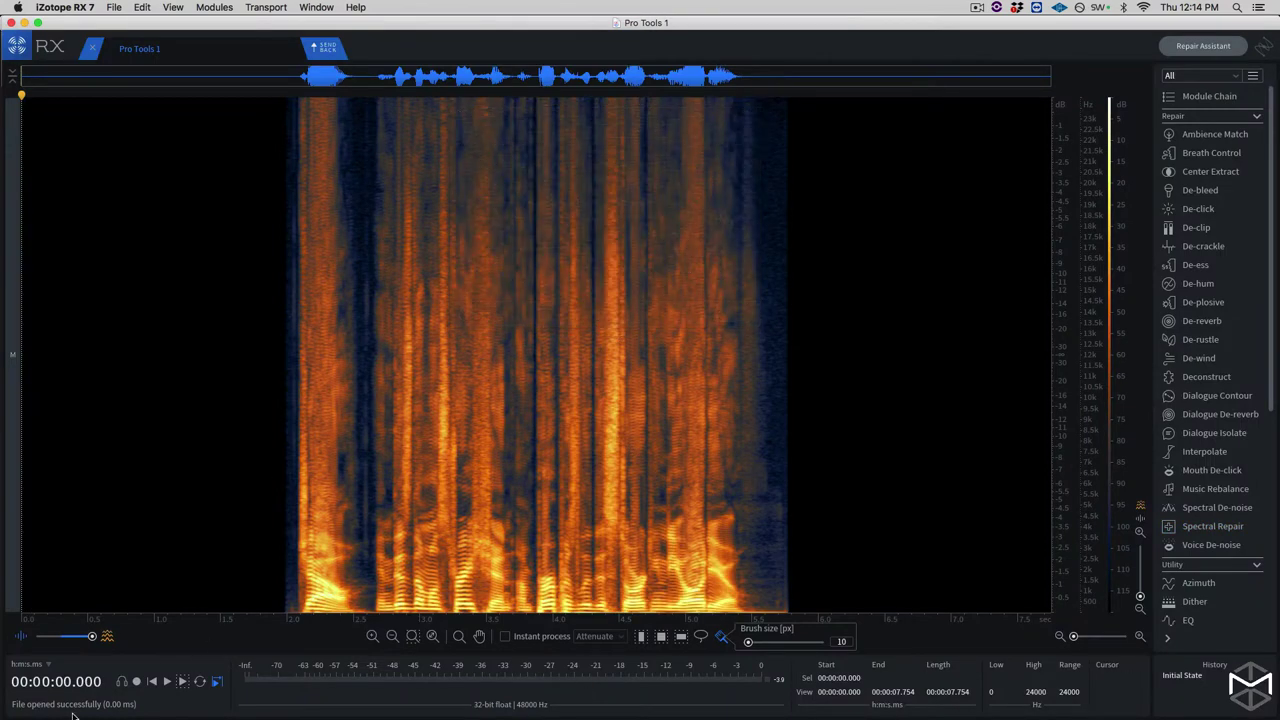
drag(92, 636, 71, 638)
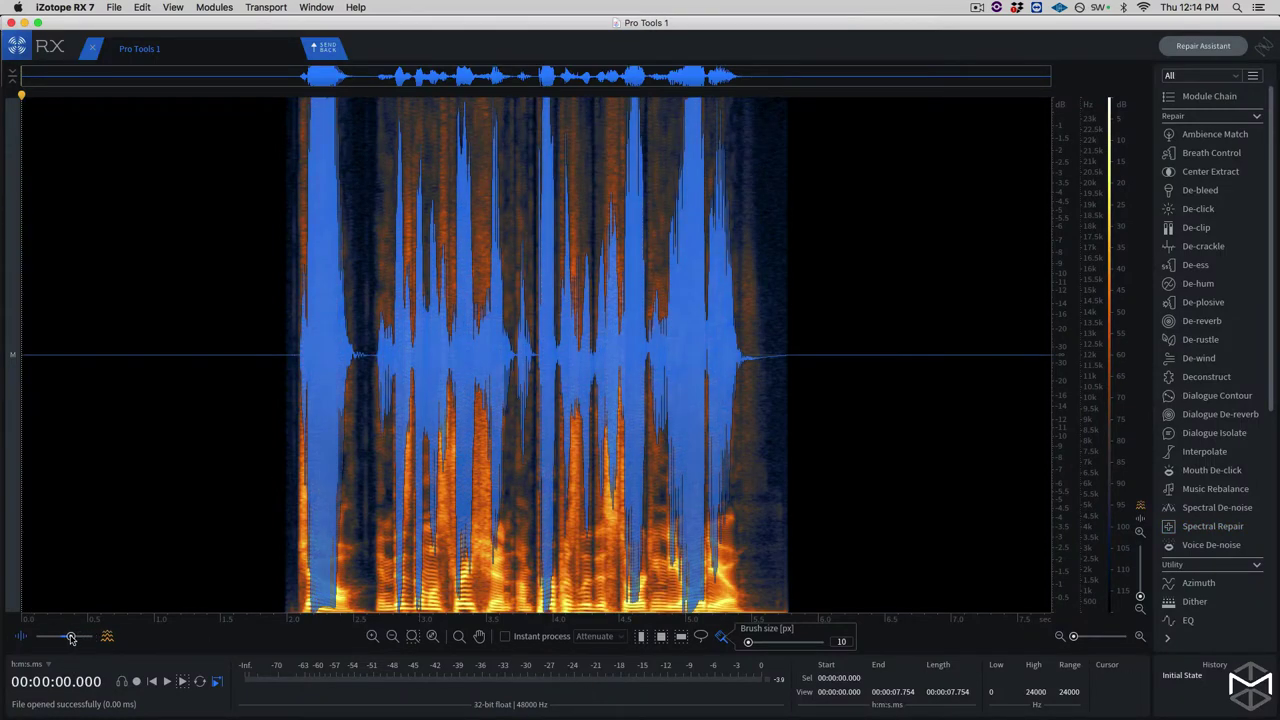
click(250, 92)
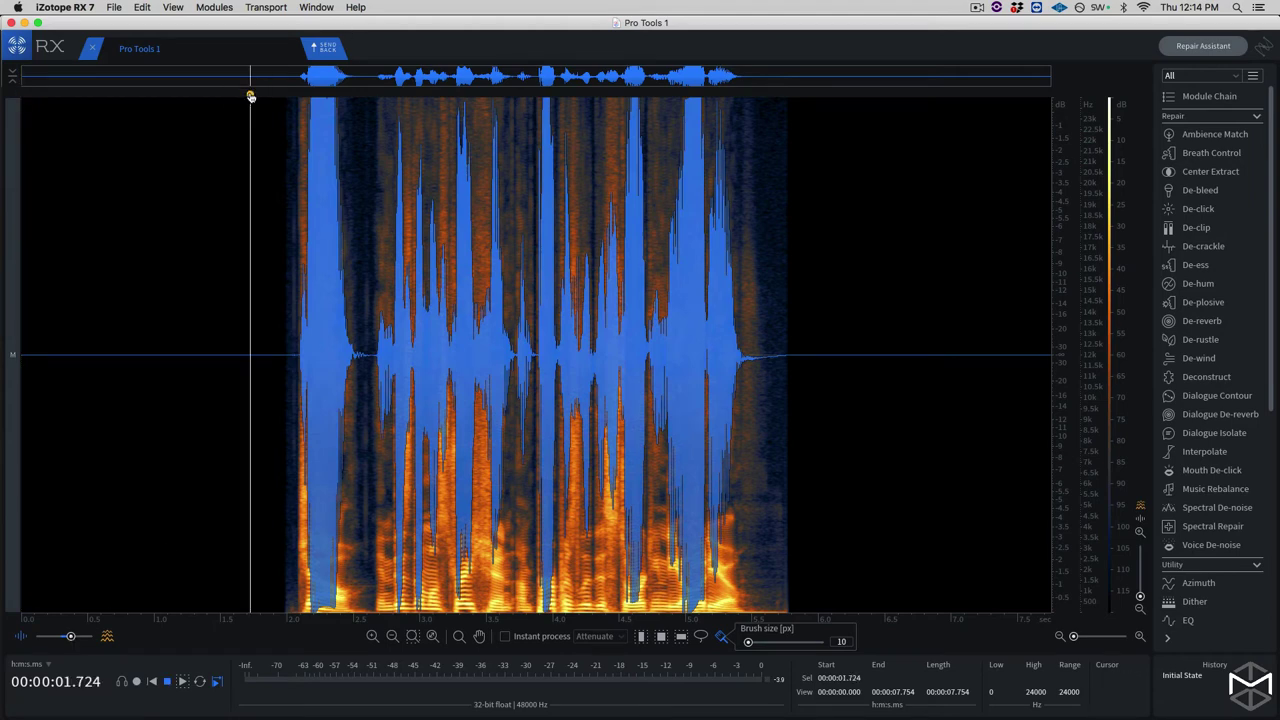
key(space)
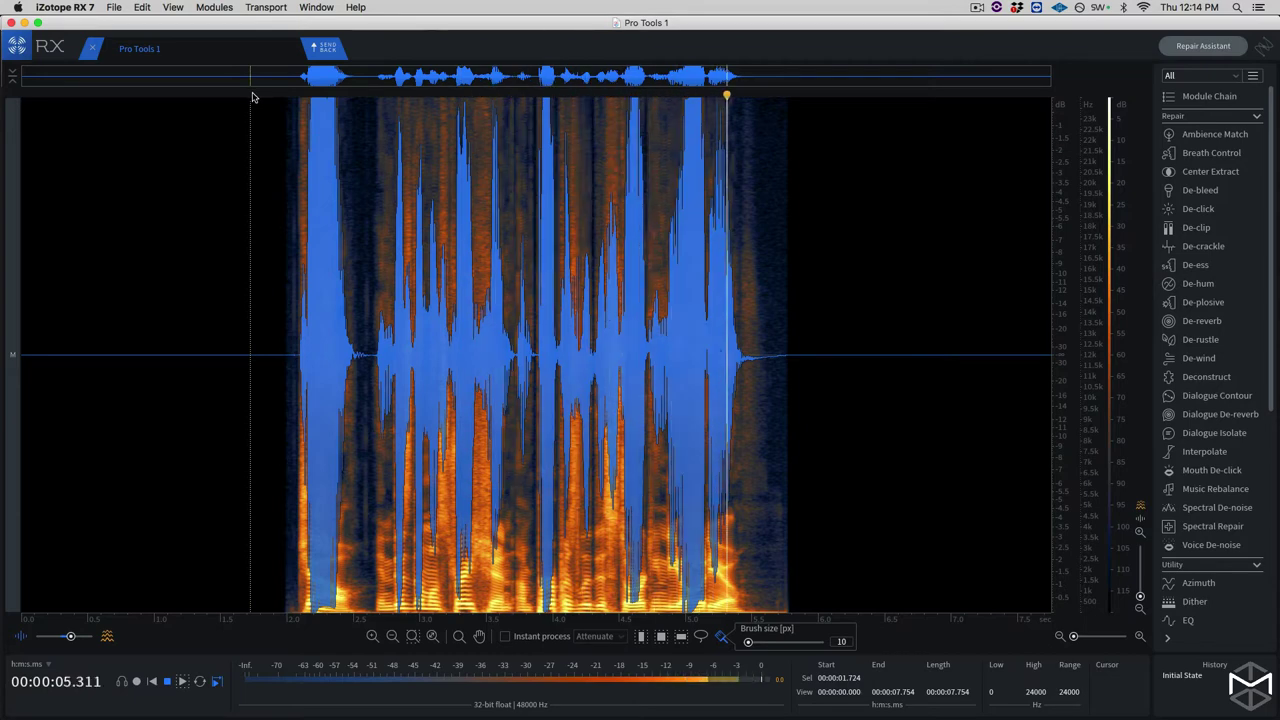
key(space)
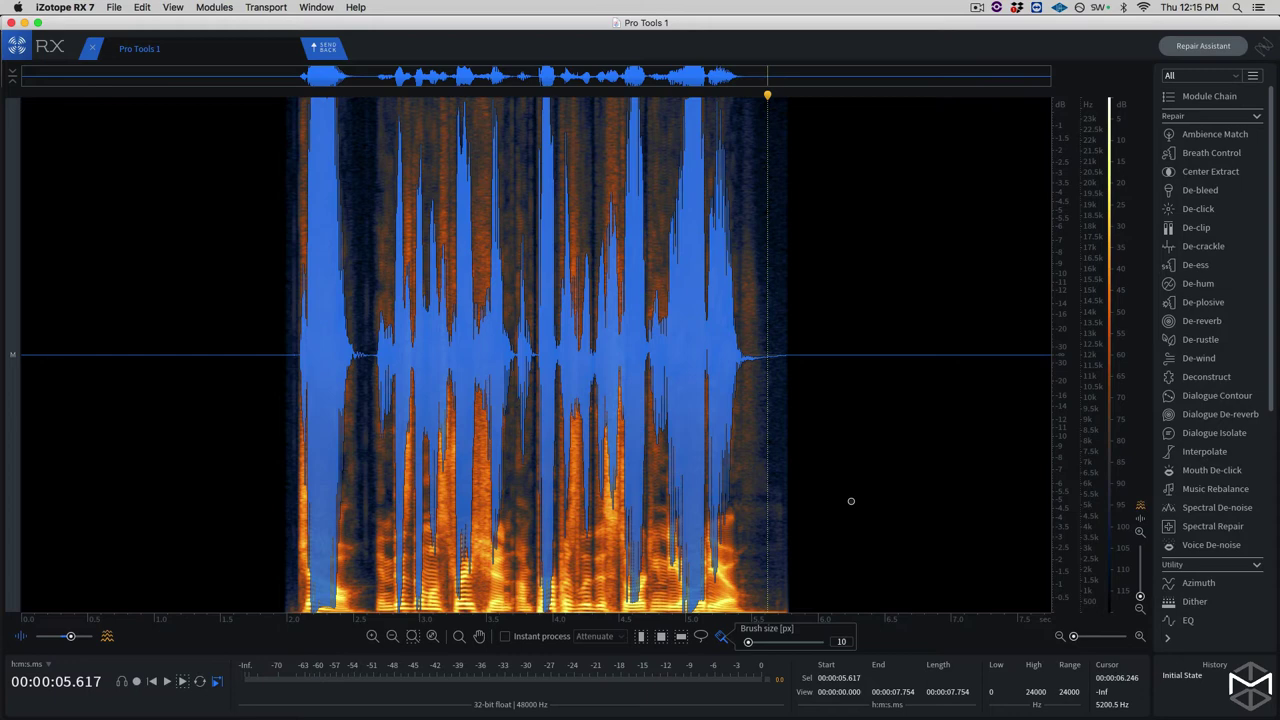
Step: Render a -10 dB Gain on the whole clip and play back the quieter result
key(super+a)
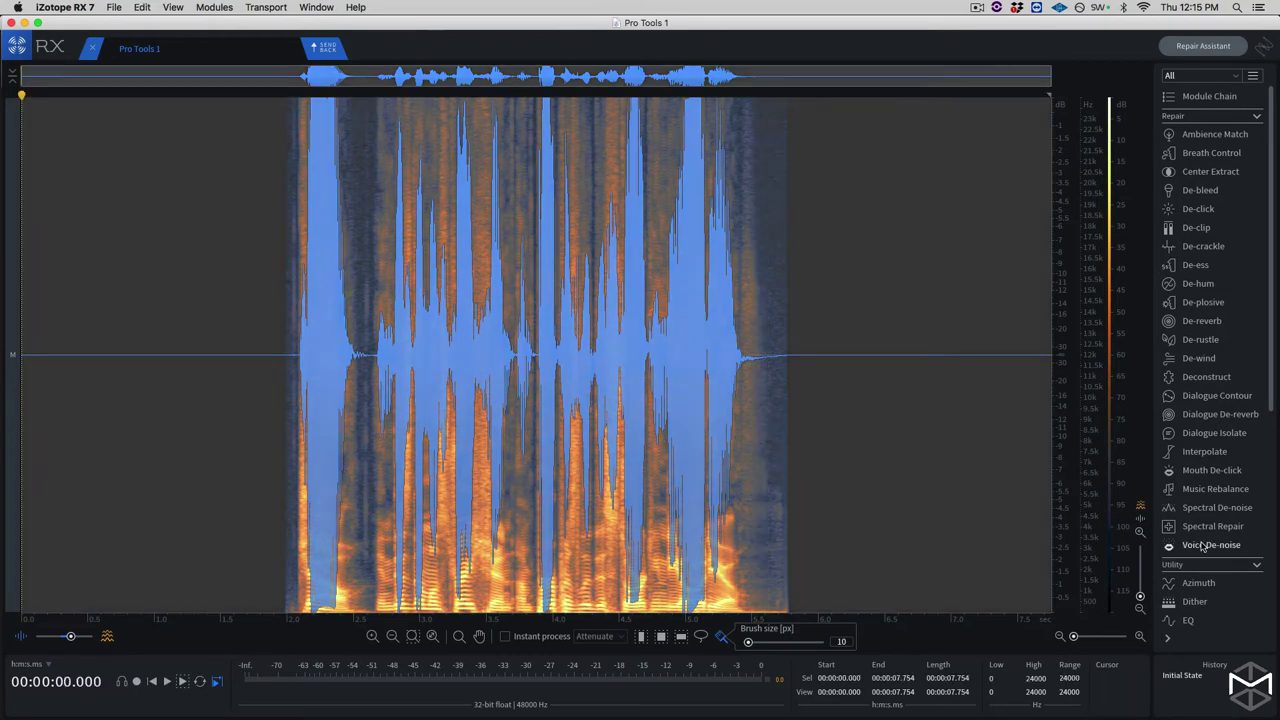
scroll(1203, 545, down, 5)
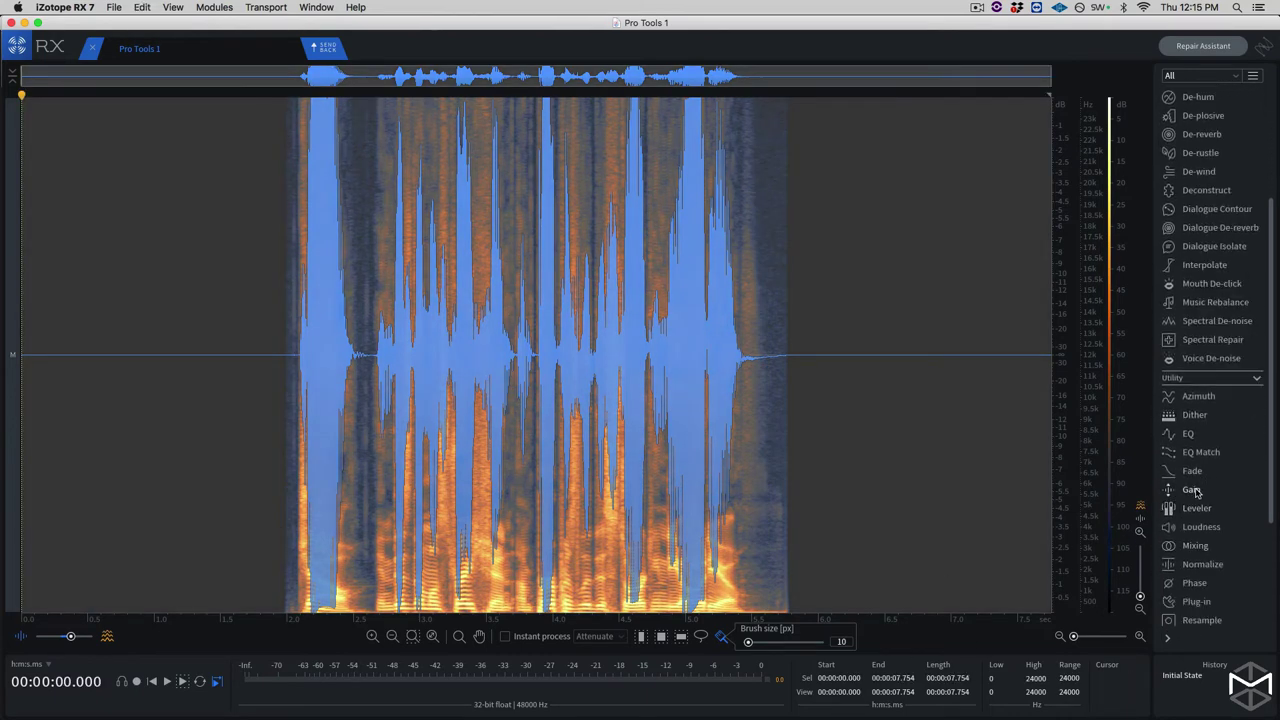
click(1192, 490)
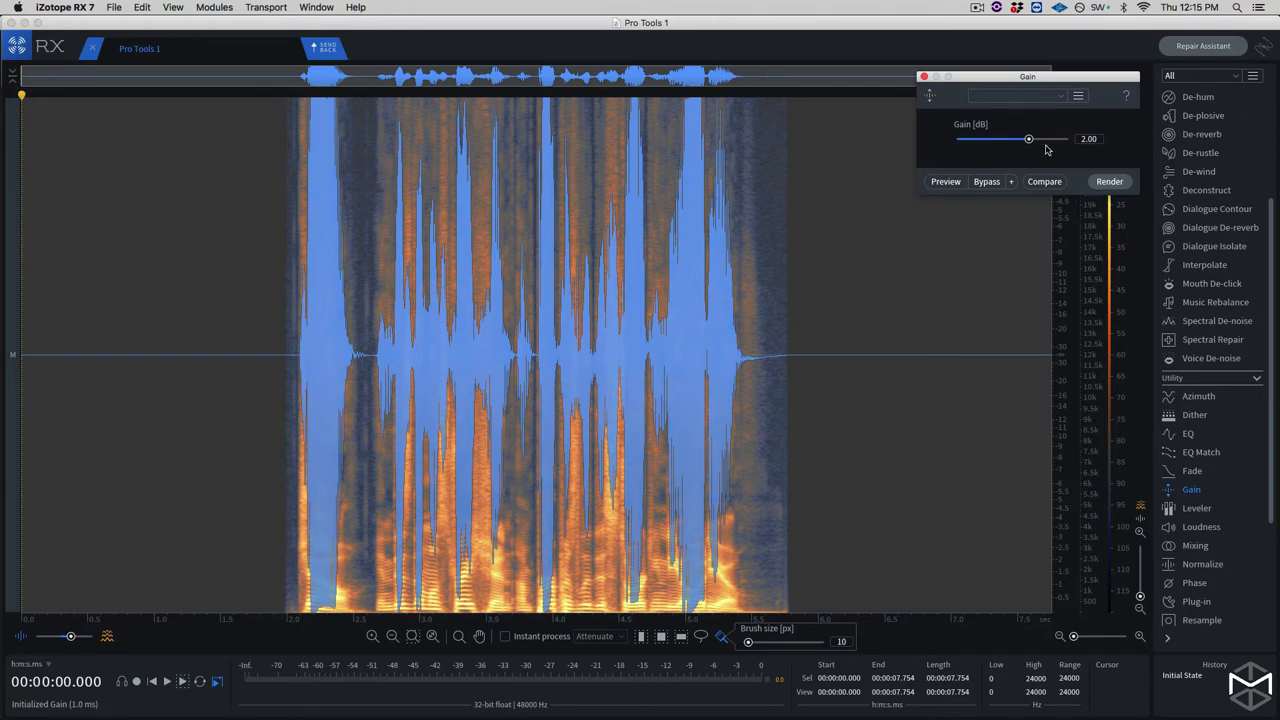
click(1092, 139)
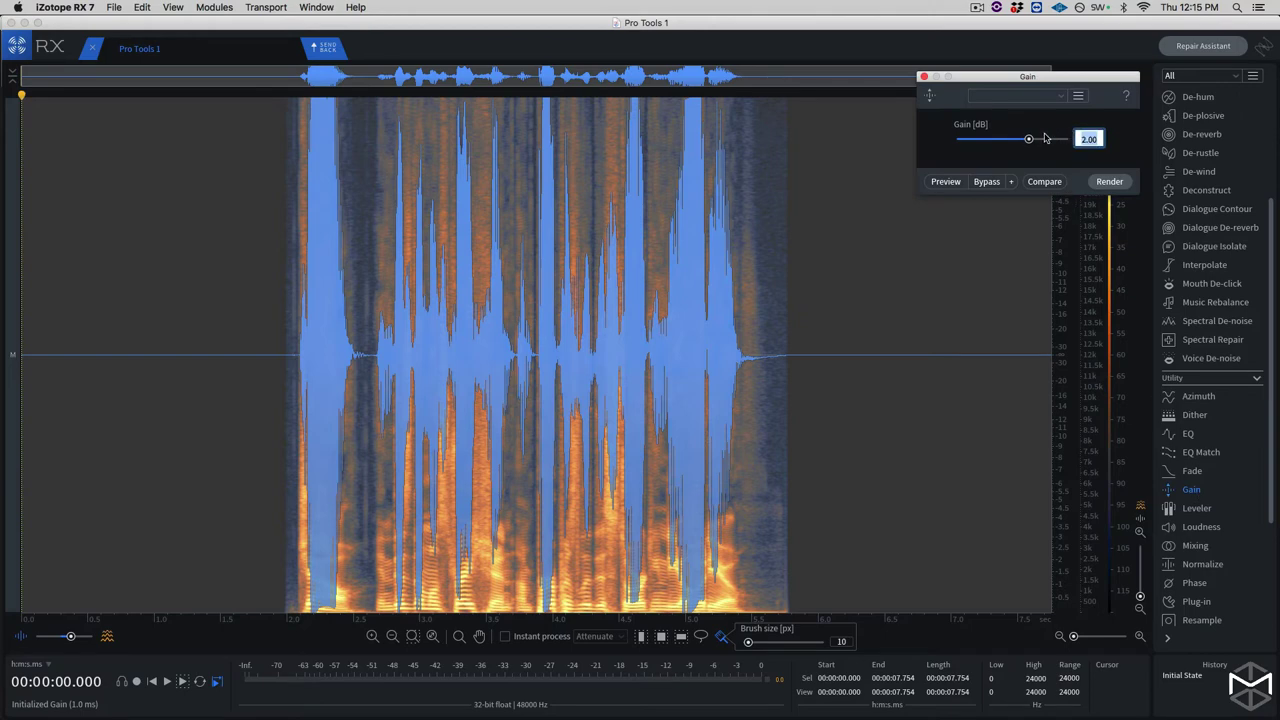
text(-10)
key(Return)
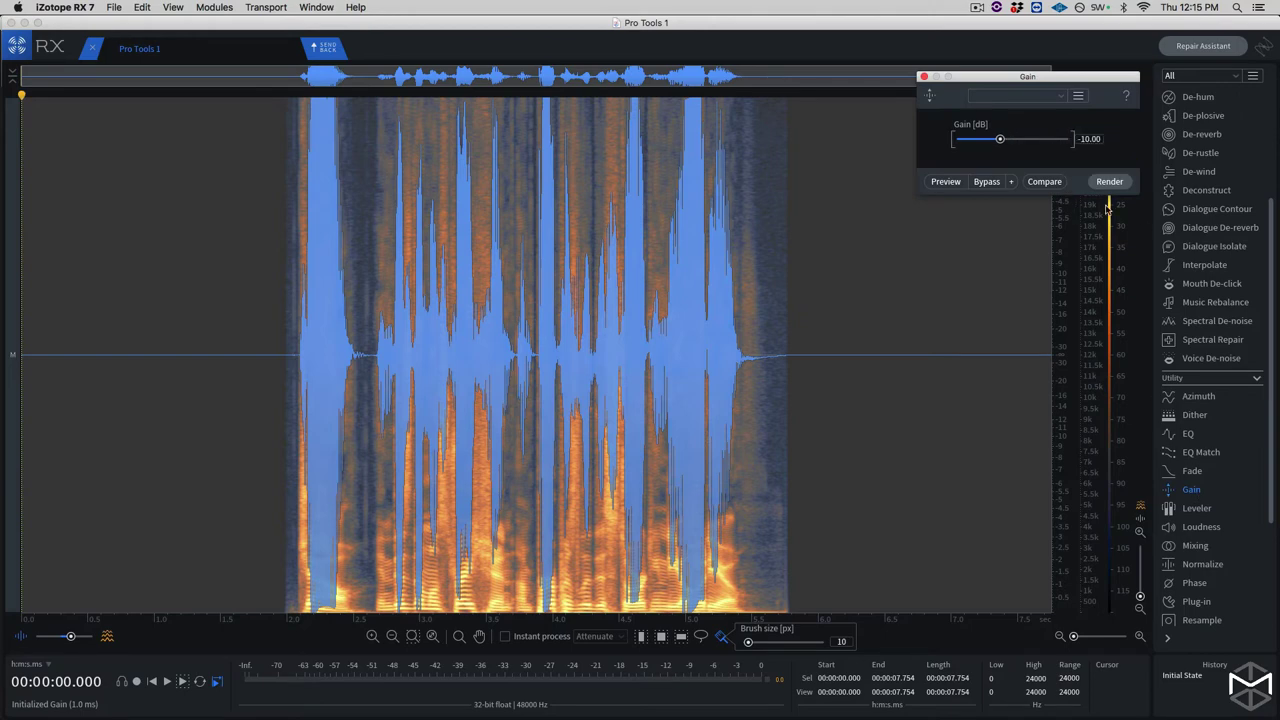
click(1110, 181)
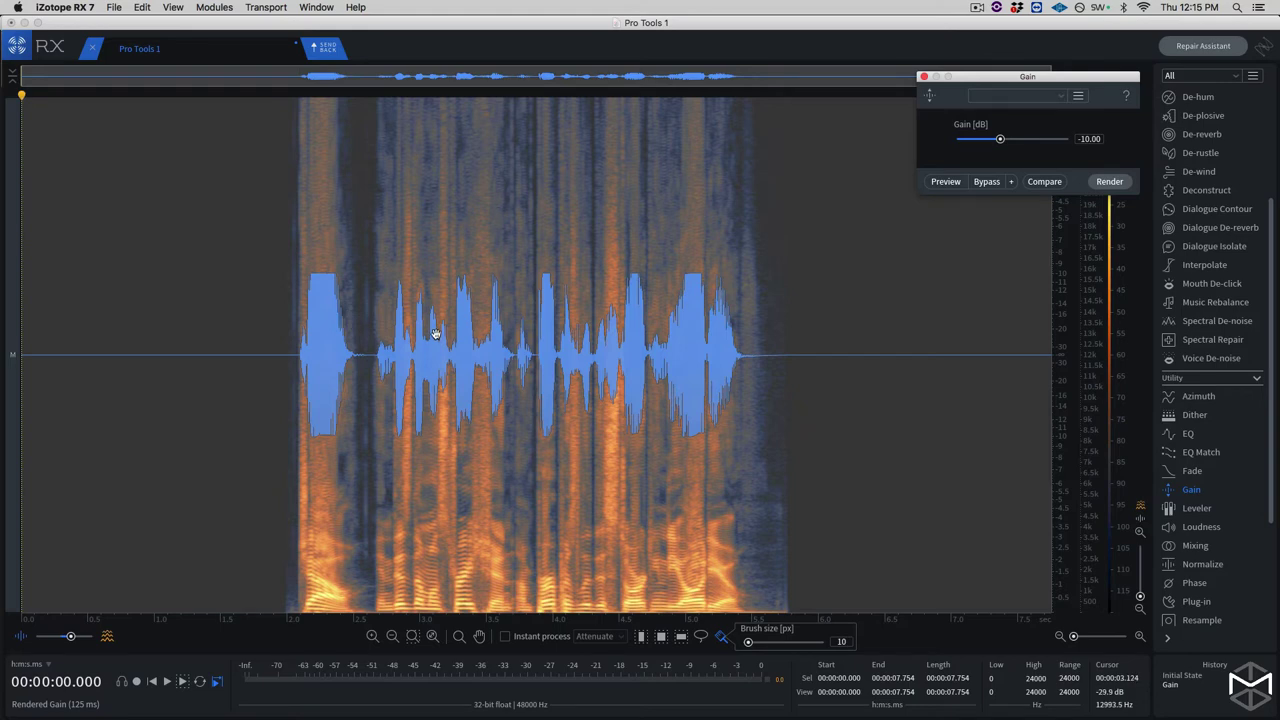
key(space)
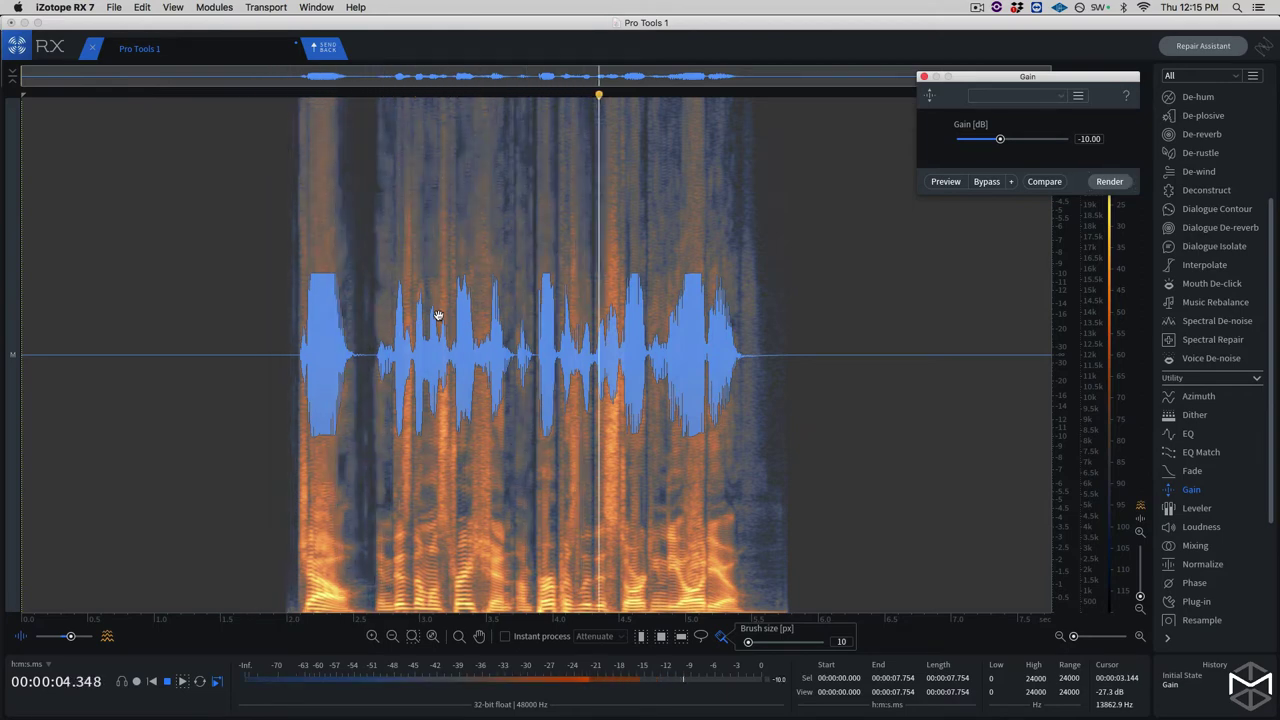
key(space)
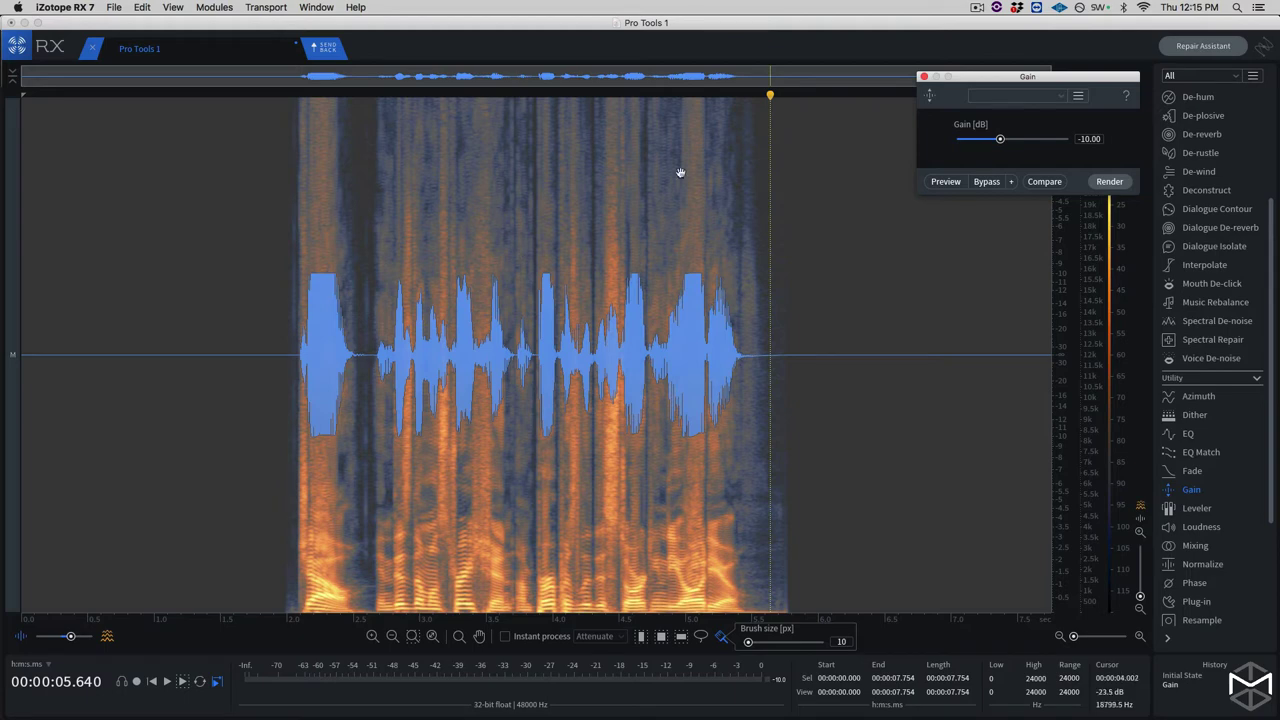
Step: Close the Gain module and bring up the De-clip module
click(923, 76)
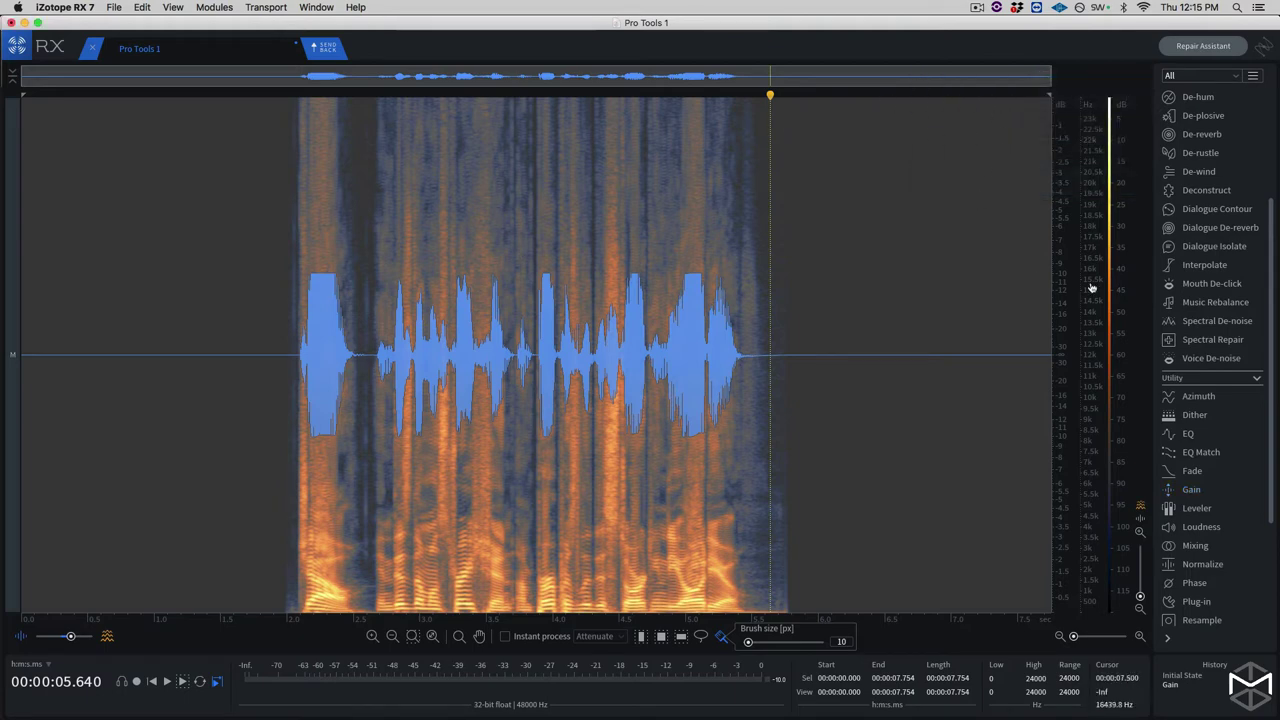
scroll(1213, 133, up, 6)
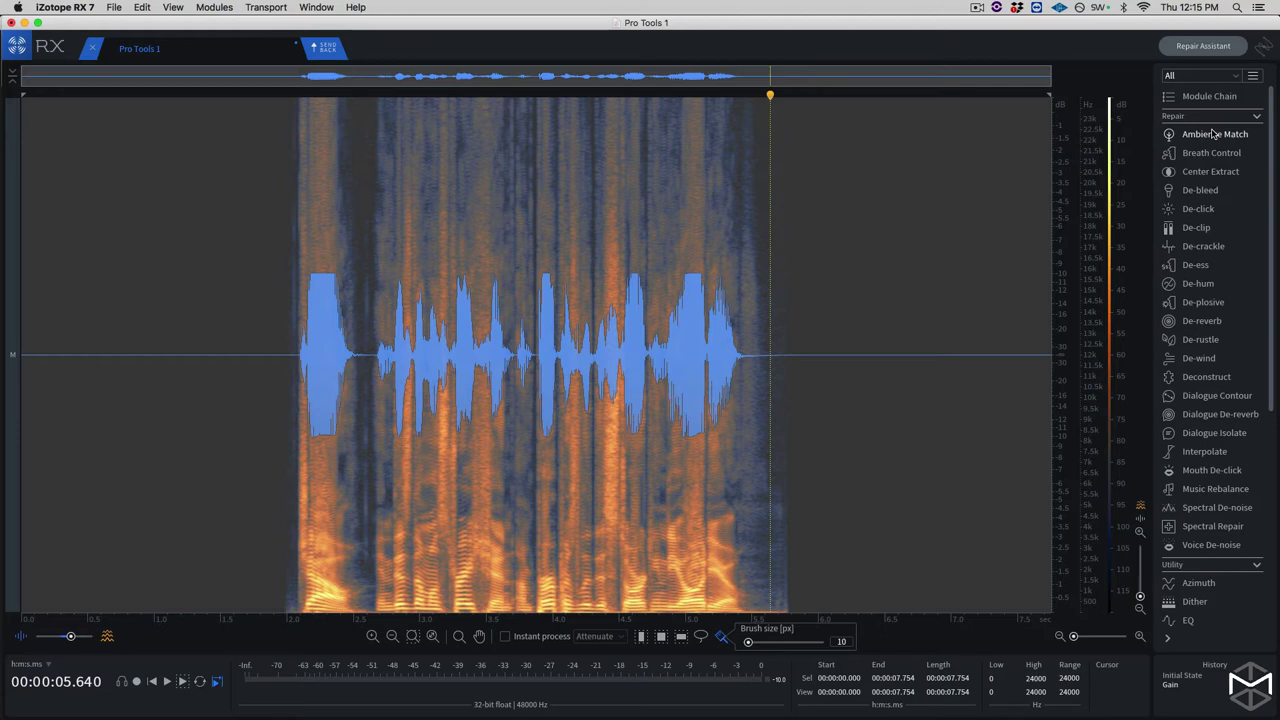
click(1197, 228)
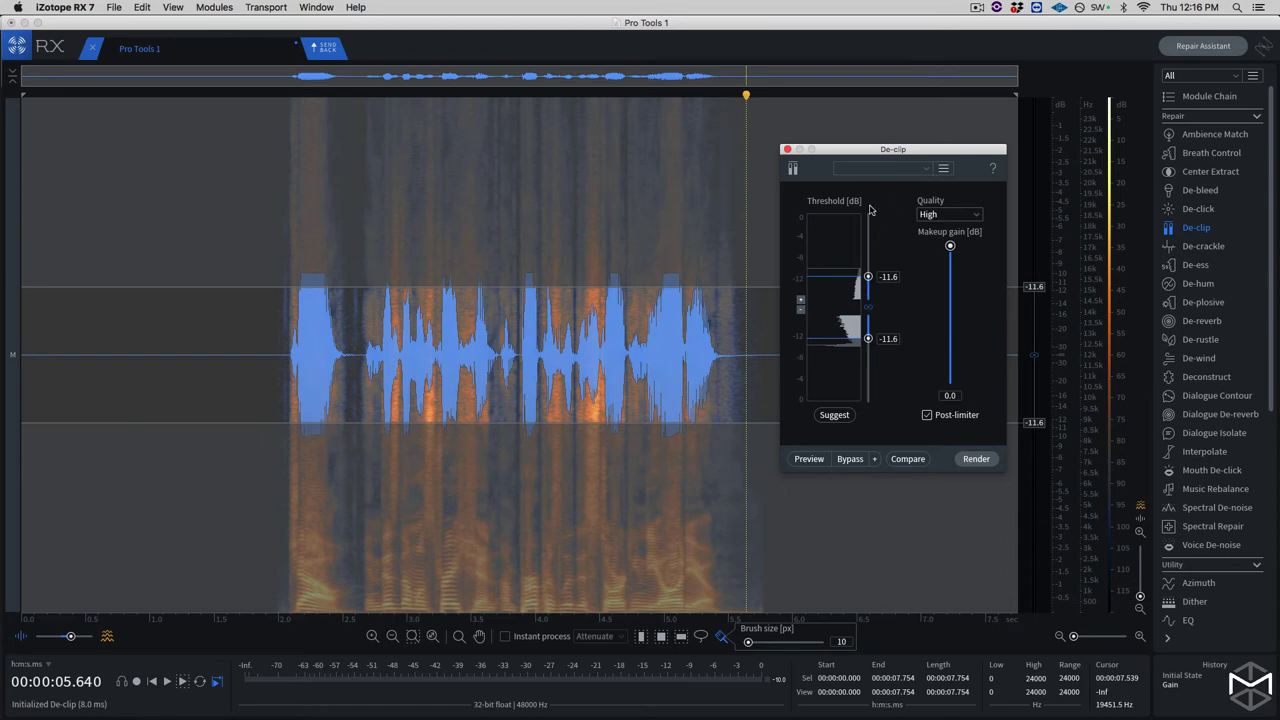
drag(873, 150, 874, 145)
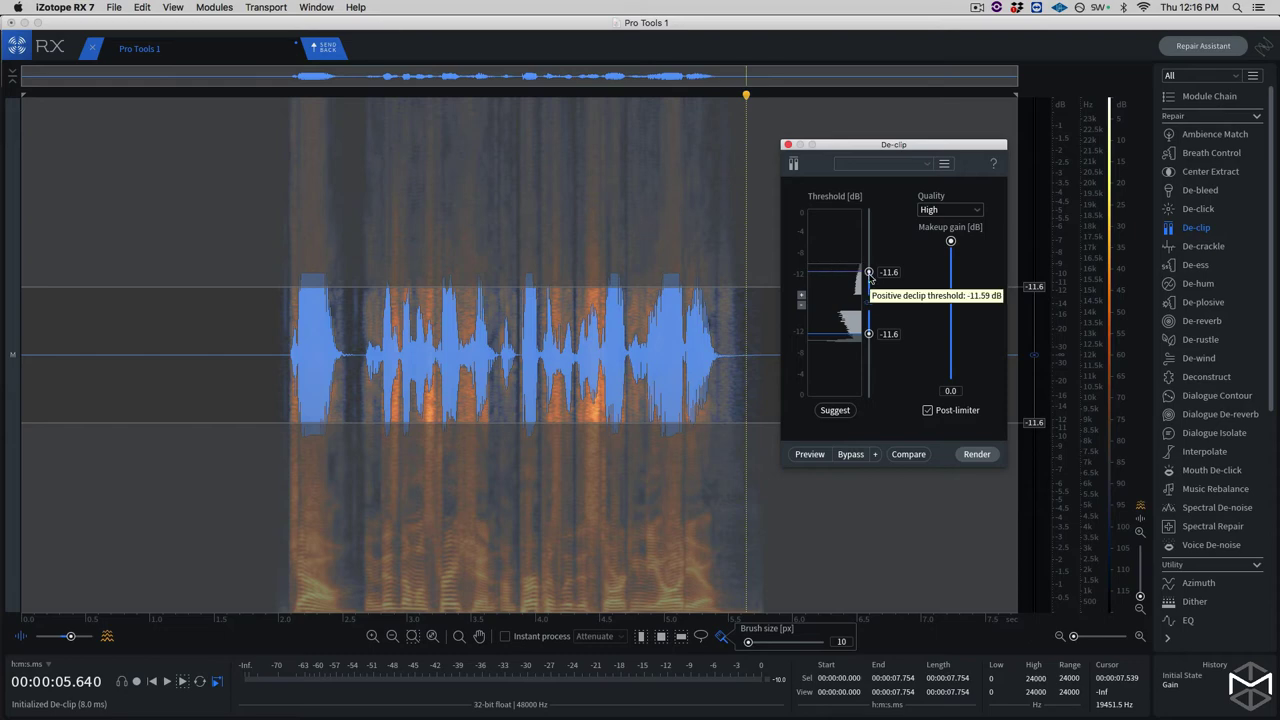
Step: Set the De-clip thresholds to -13.1 dB upper and -10.5 dB lower, zooming out the histogram
drag(868, 272, 868, 270)
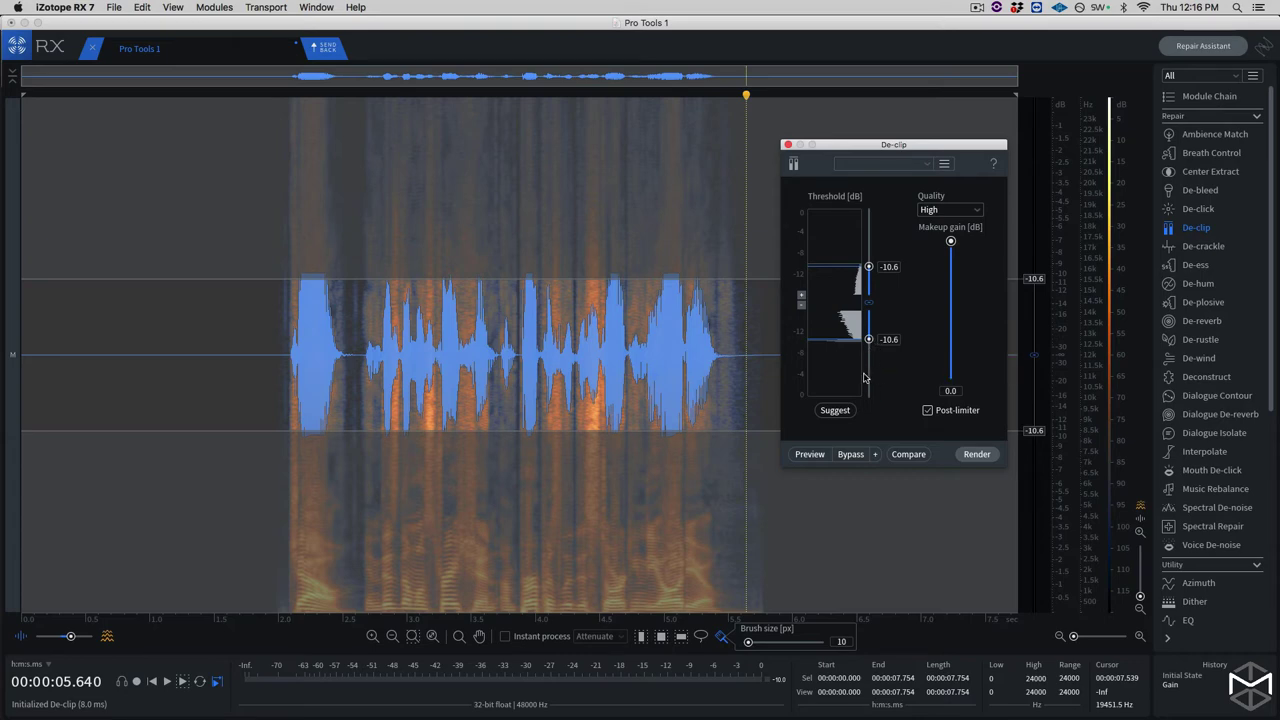
click(835, 411)
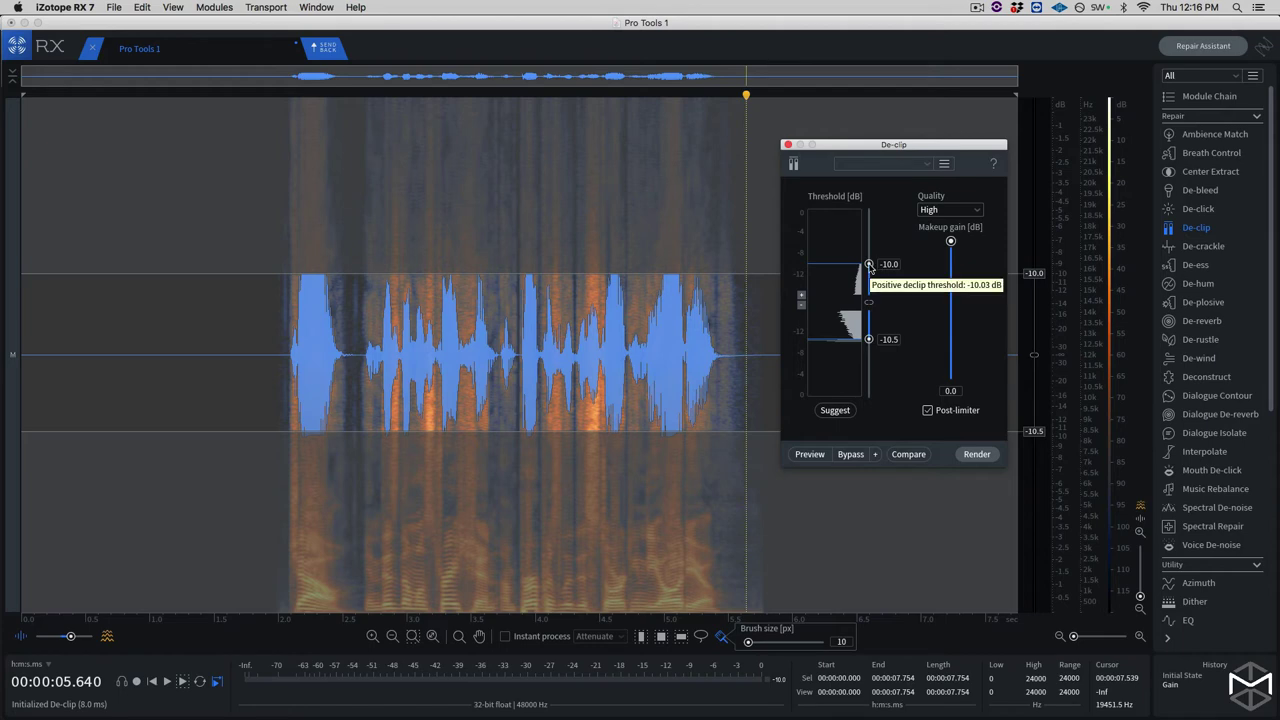
drag(869, 264, 869, 266)
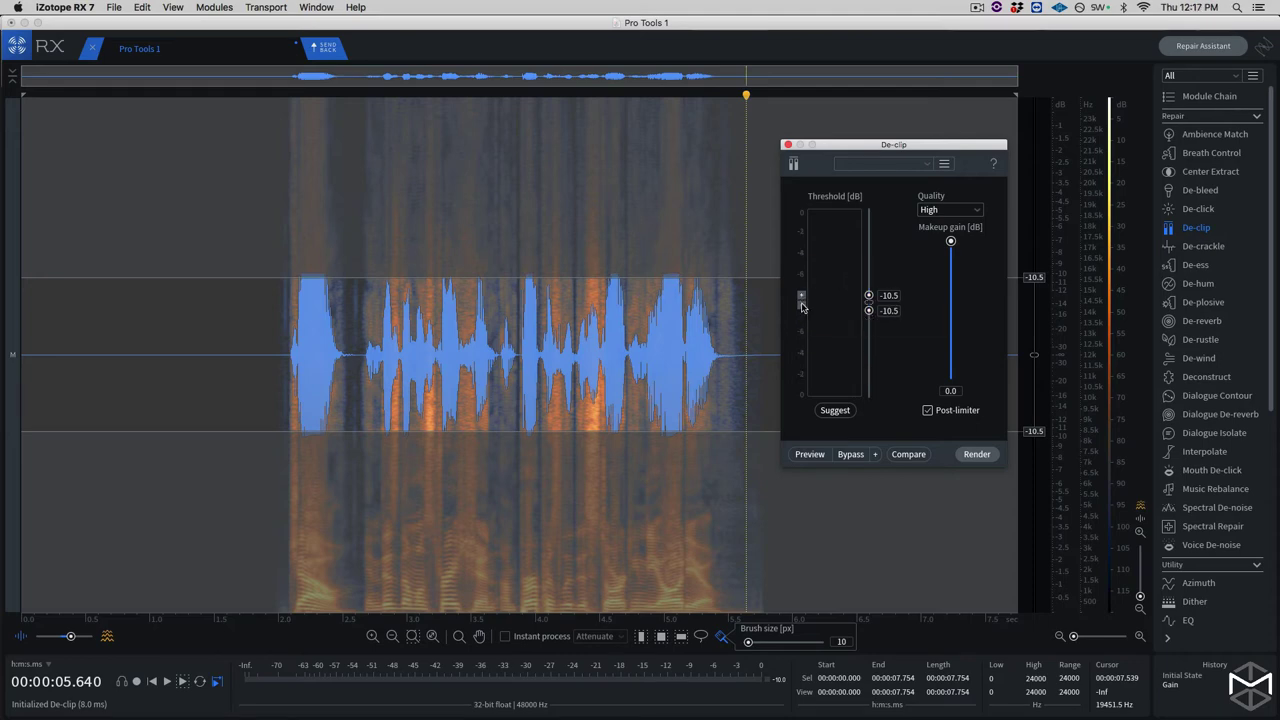
click(801, 305)
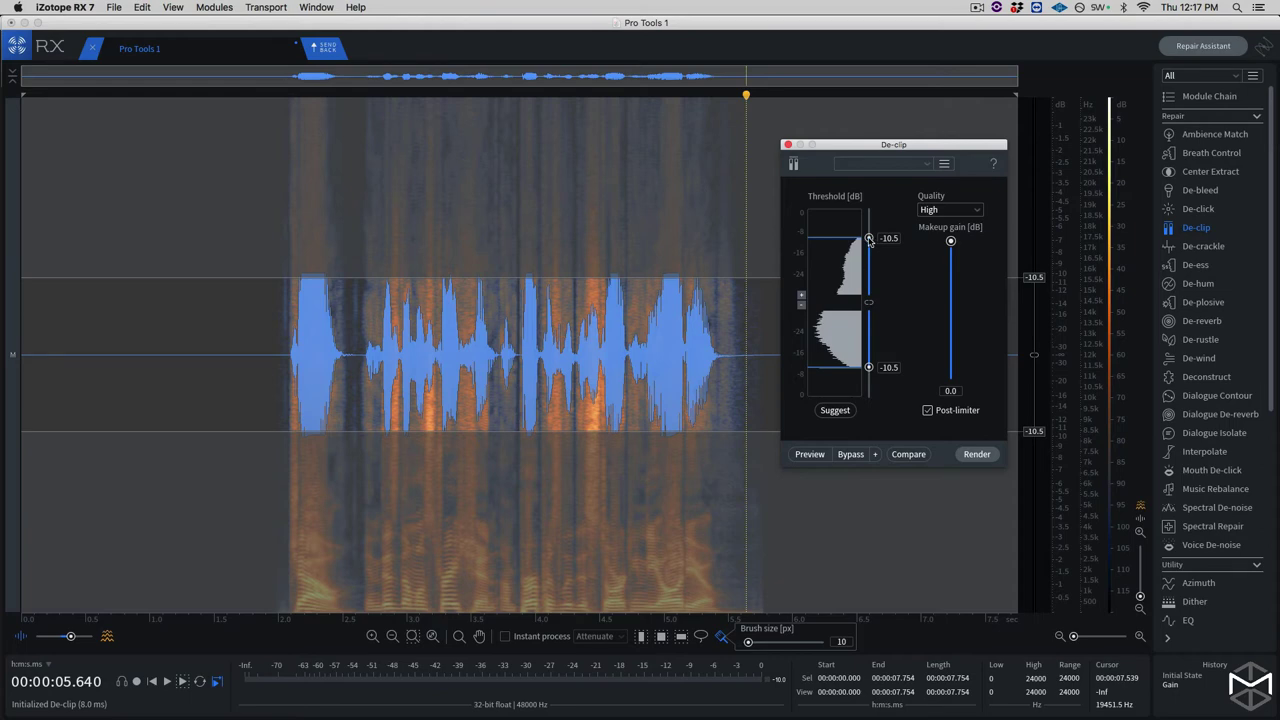
drag(869, 240, 866, 232)
click(802, 305)
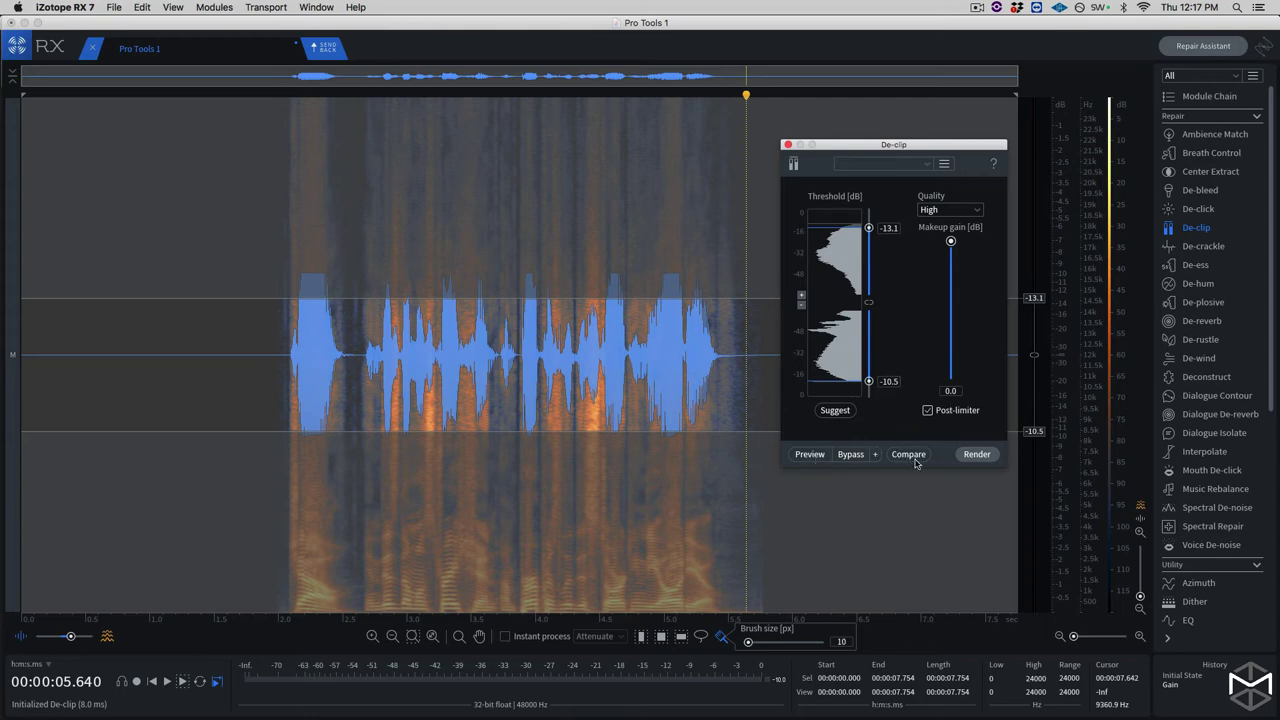
Step: In Compare Settings, audition the original audio and then De-clip: Settings 1 from about 1.3 s
click(908, 455)
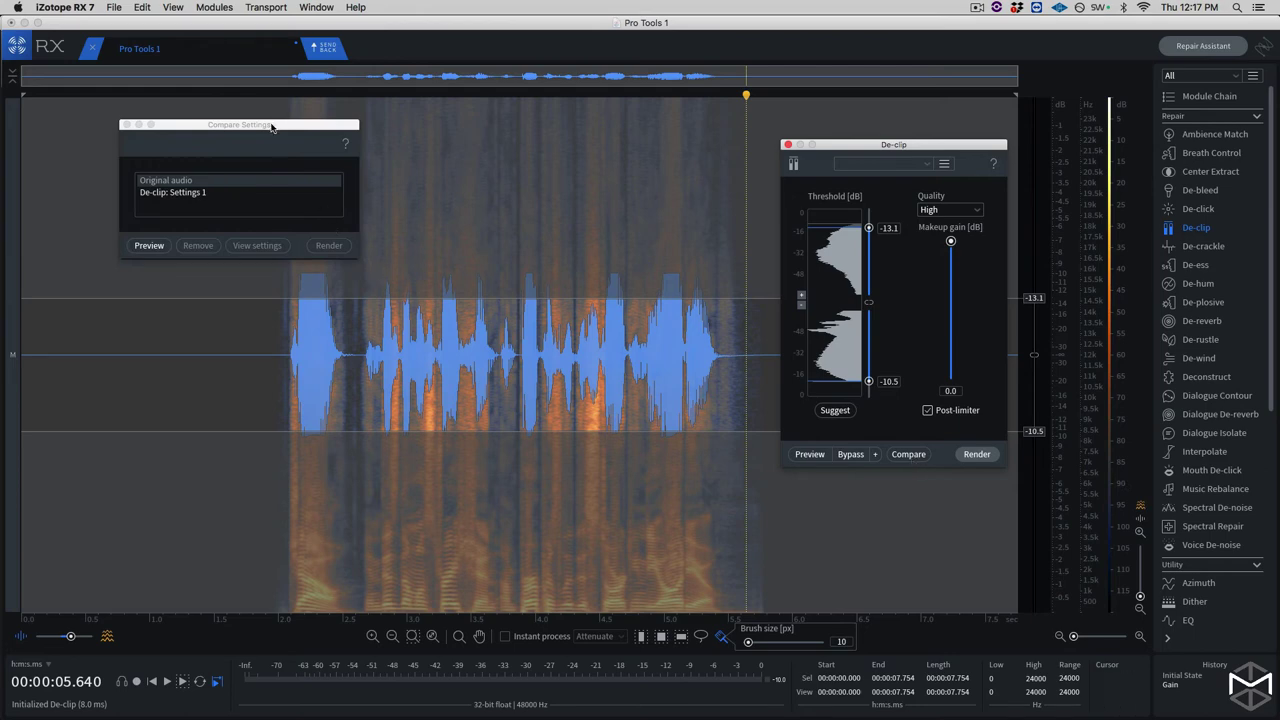
drag(274, 125, 309, 133)
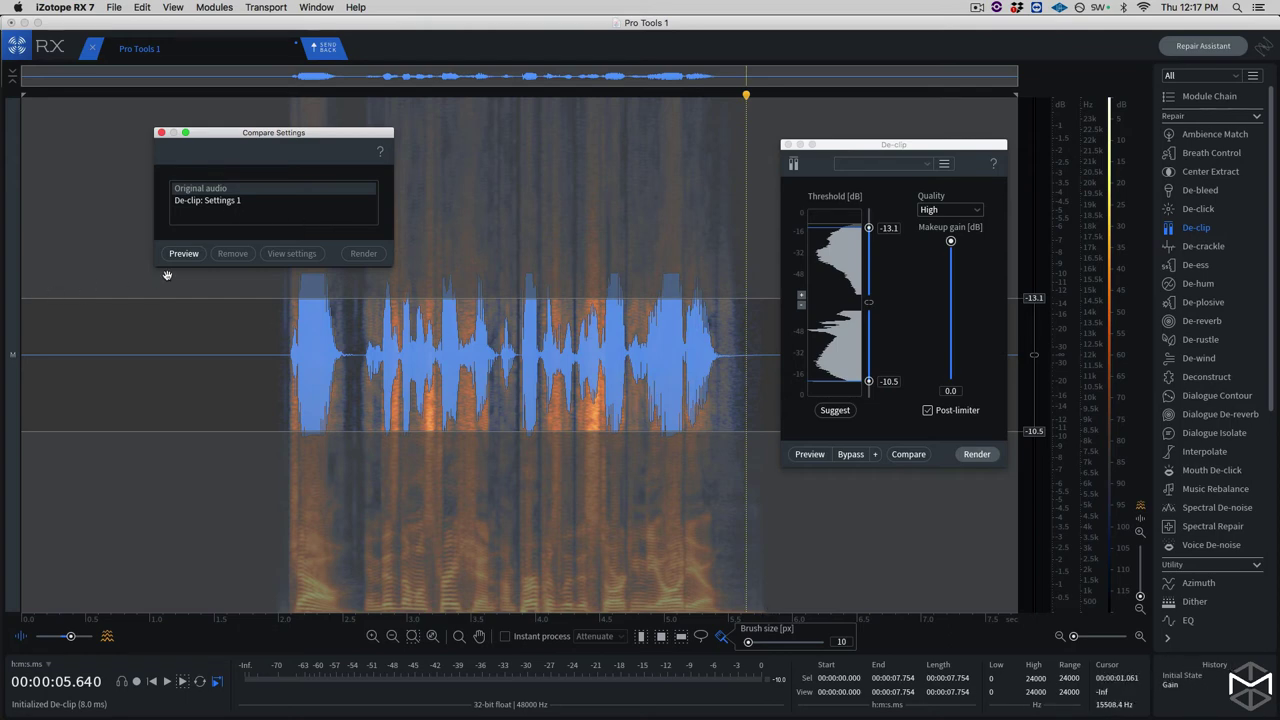
click(186, 99)
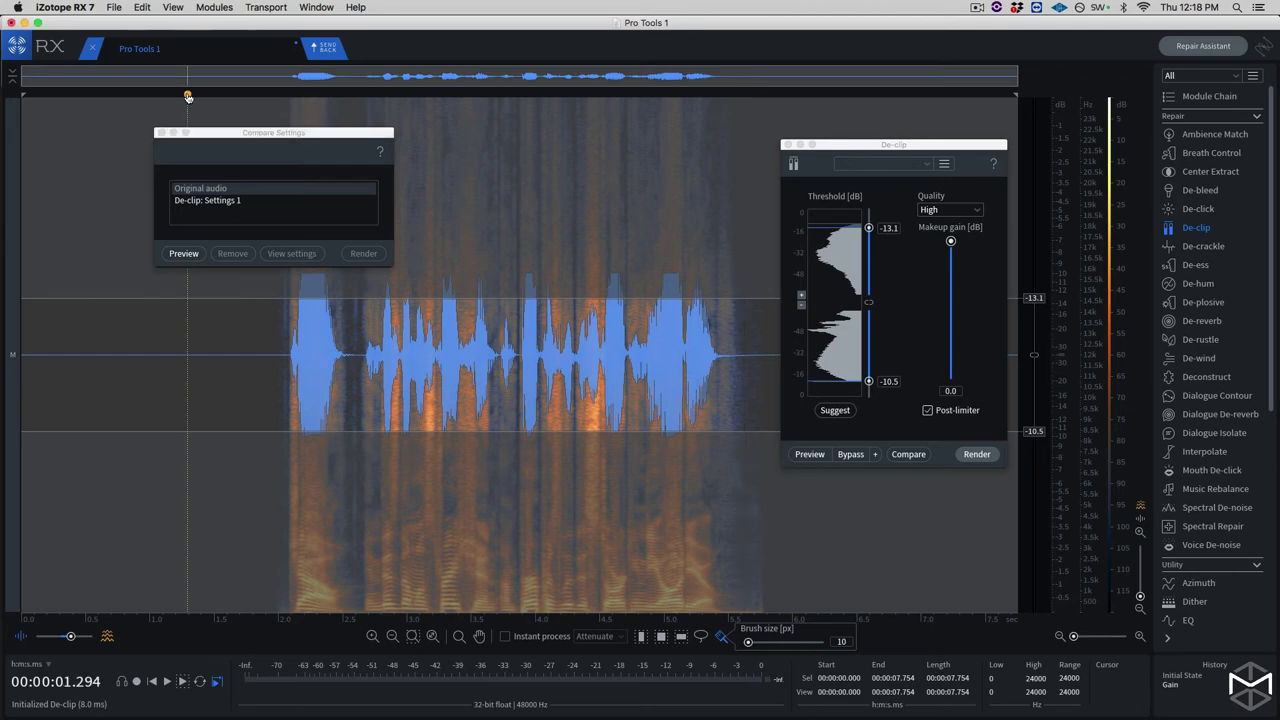
click(184, 254)
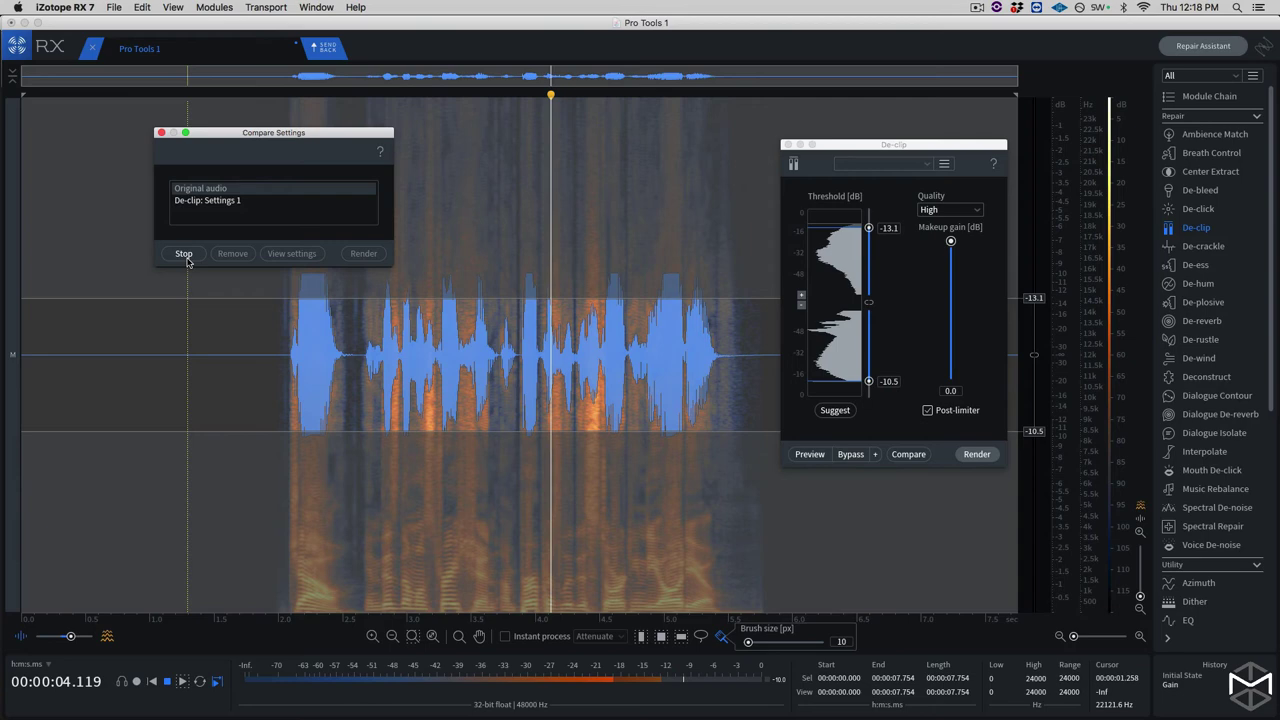
click(184, 254)
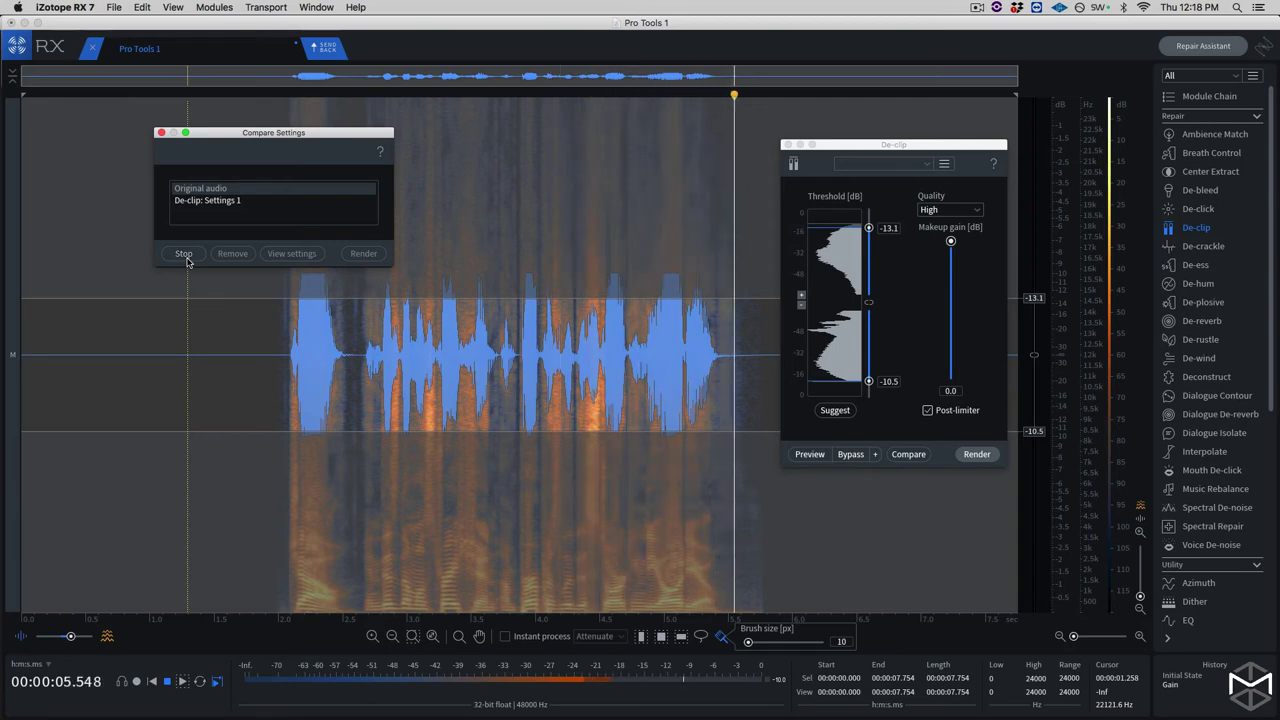
click(207, 200)
click(184, 254)
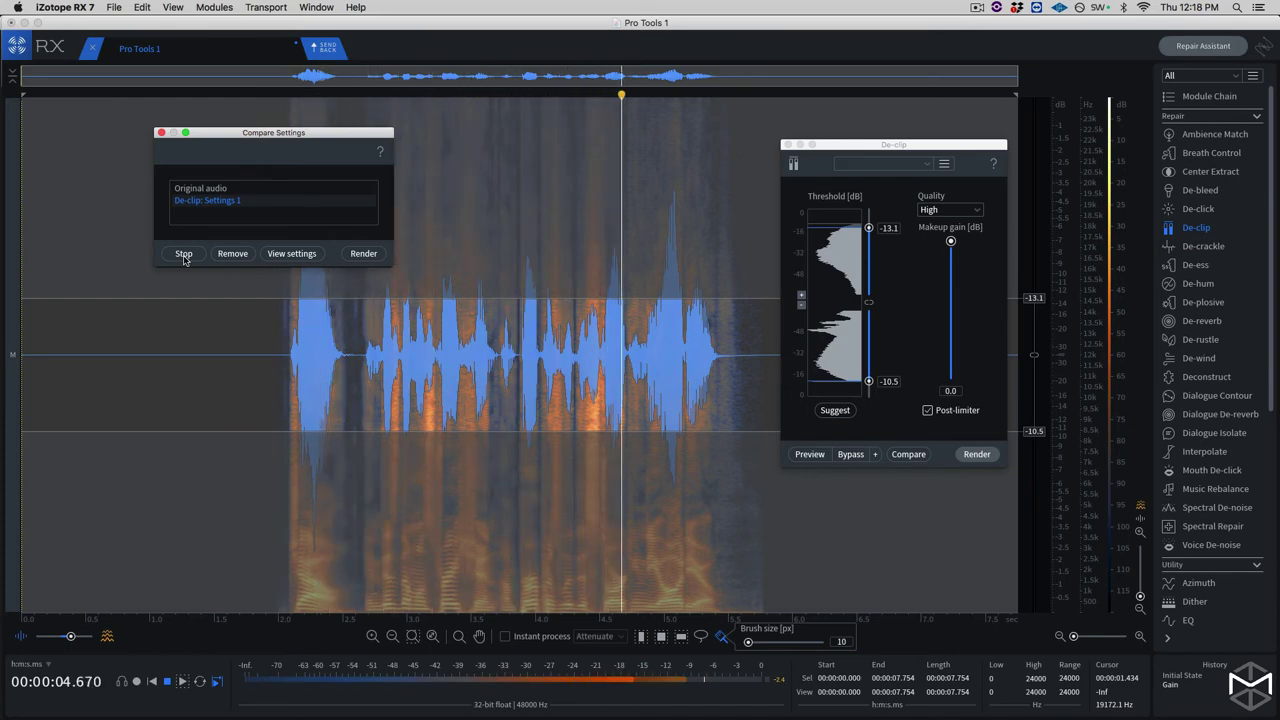
Step: Render the De-clip repair, play the result, and replay from the first De-clip history state
click(184, 256)
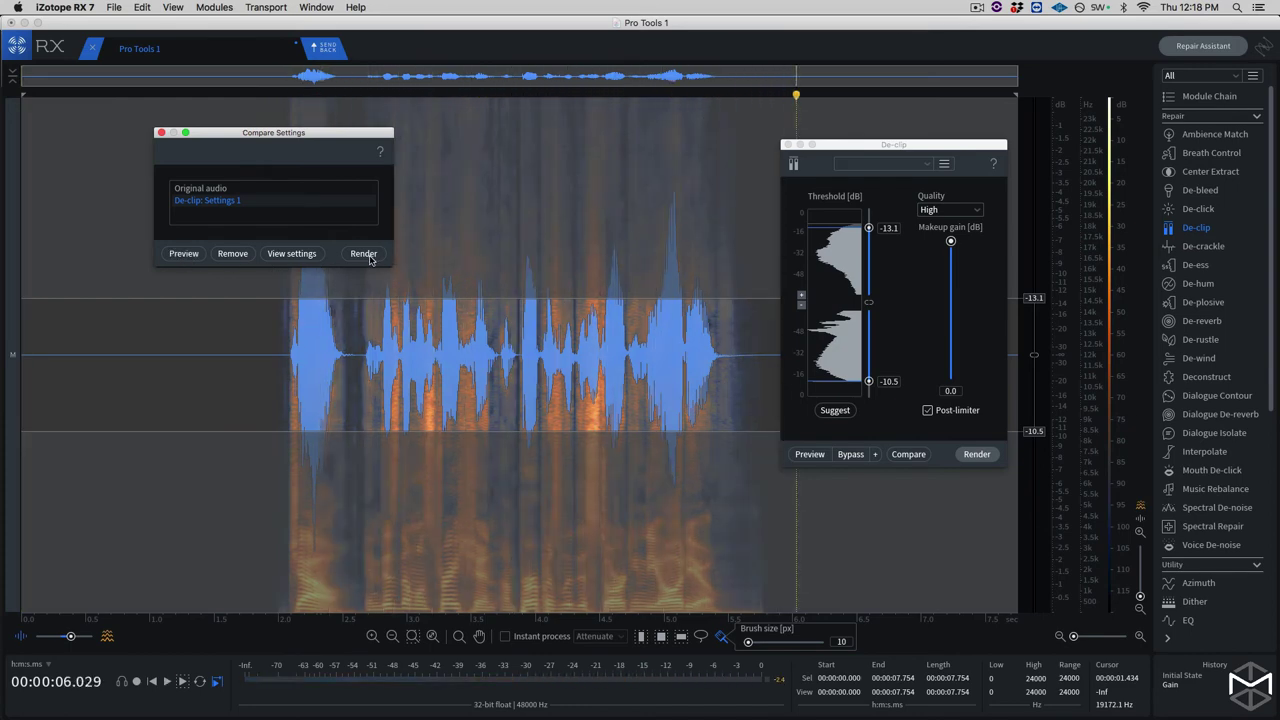
click(975, 454)
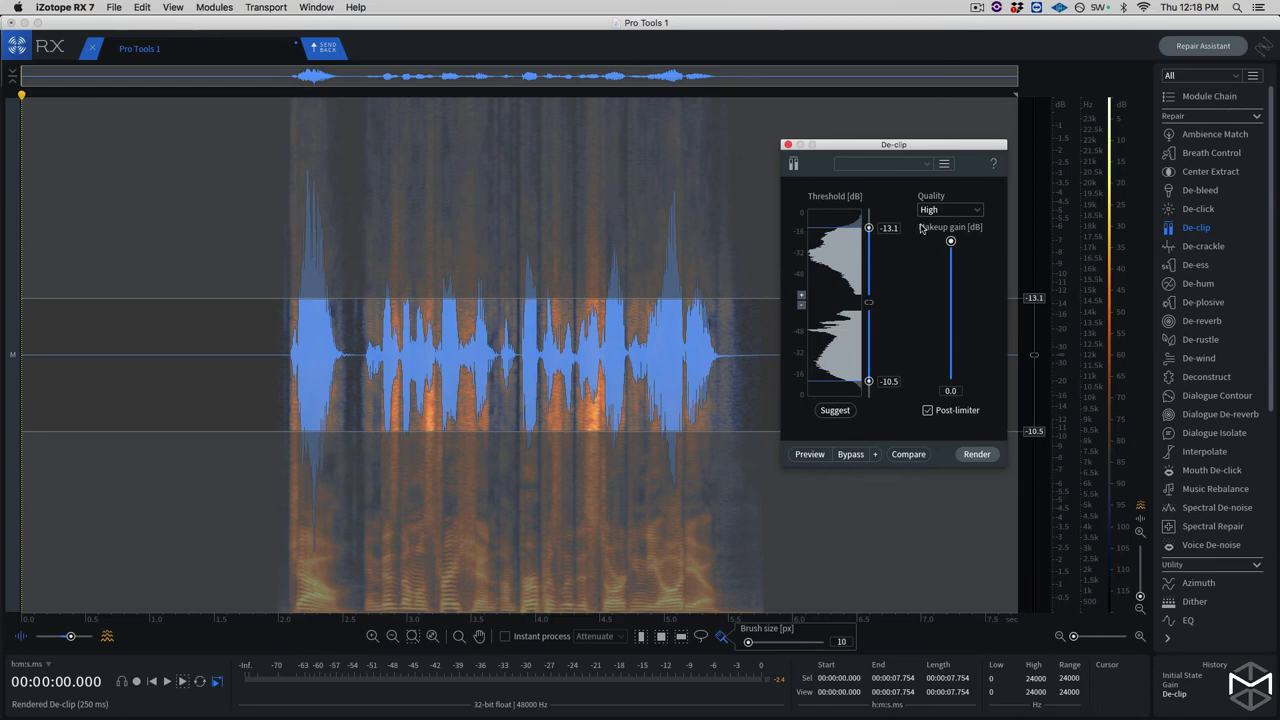
click(977, 455)
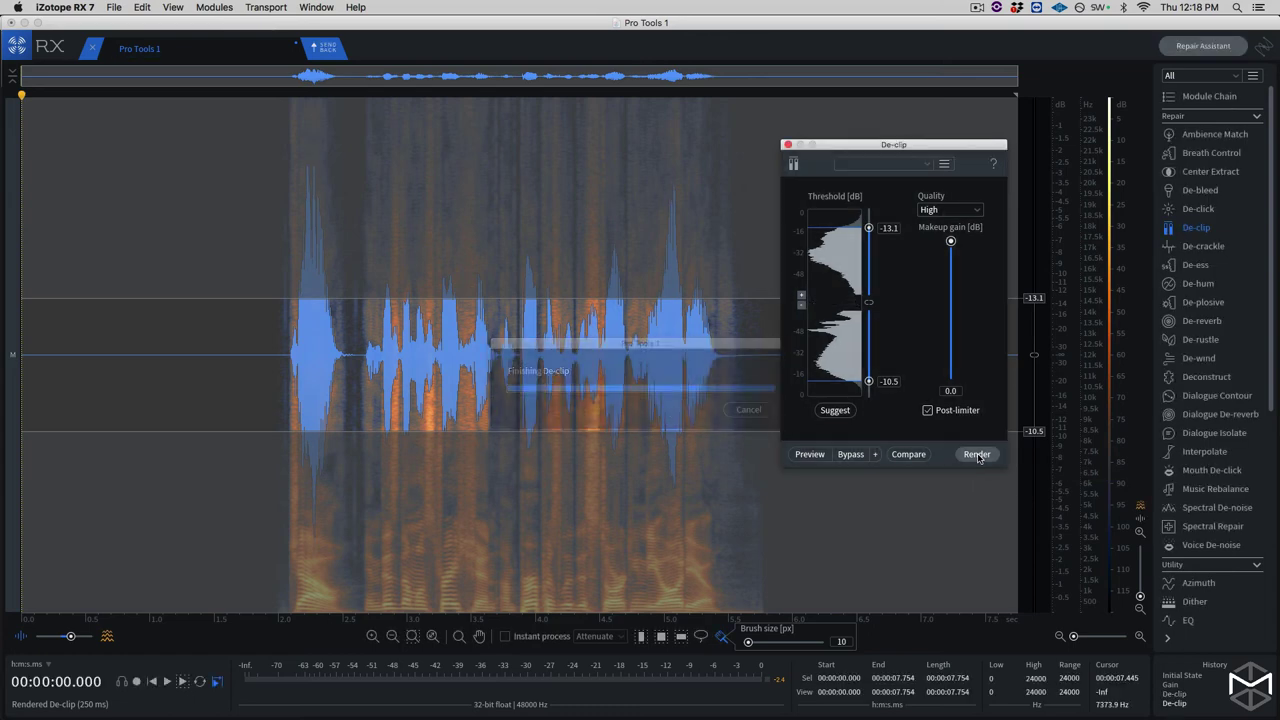
key(space)
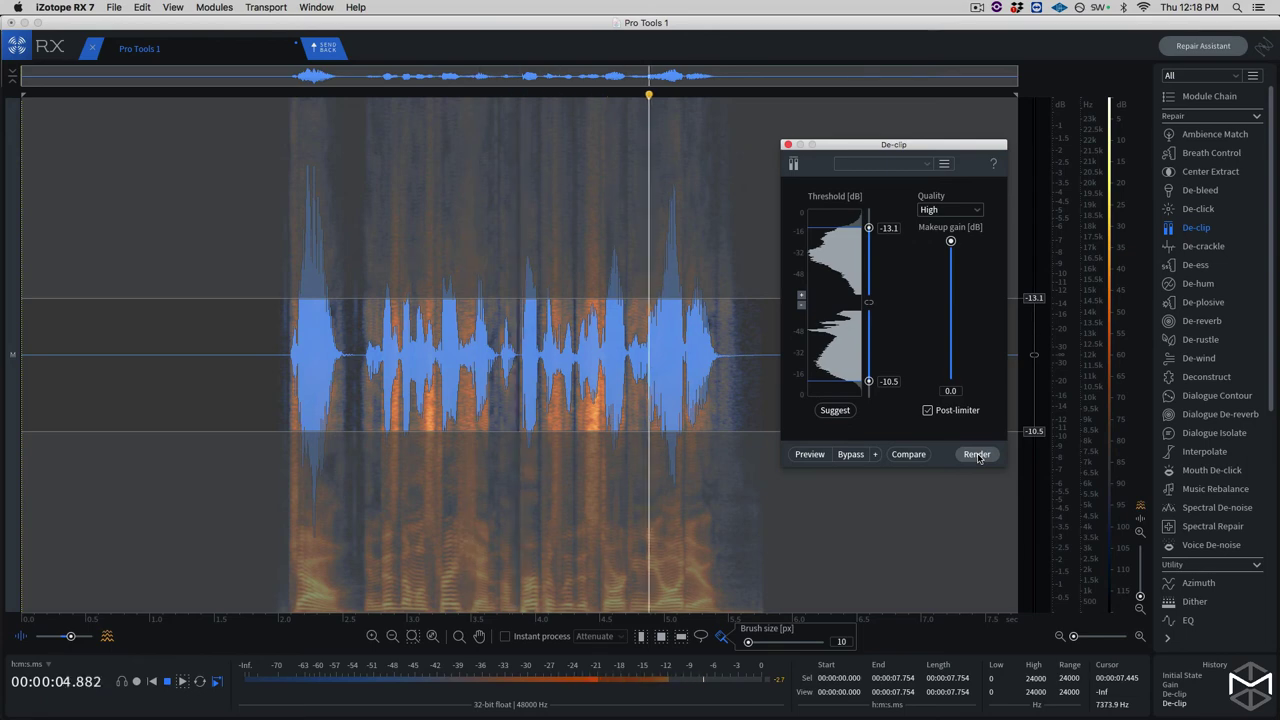
key(space)
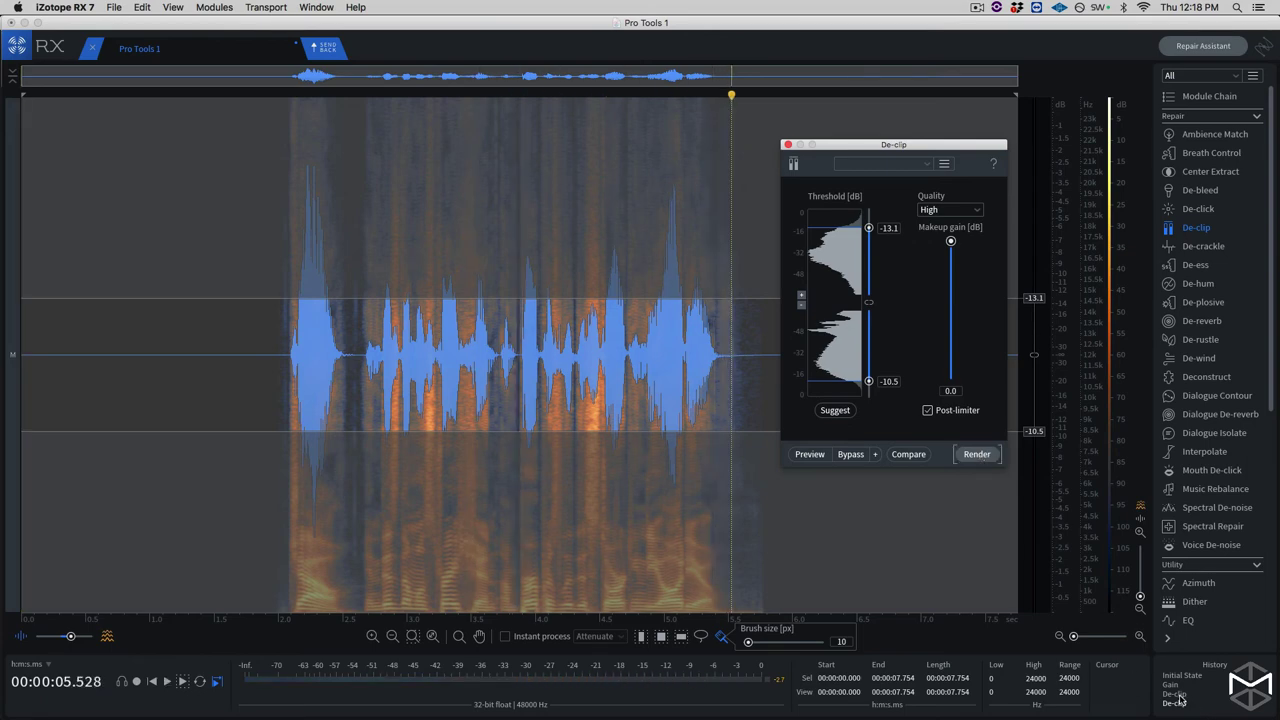
click(1179, 697)
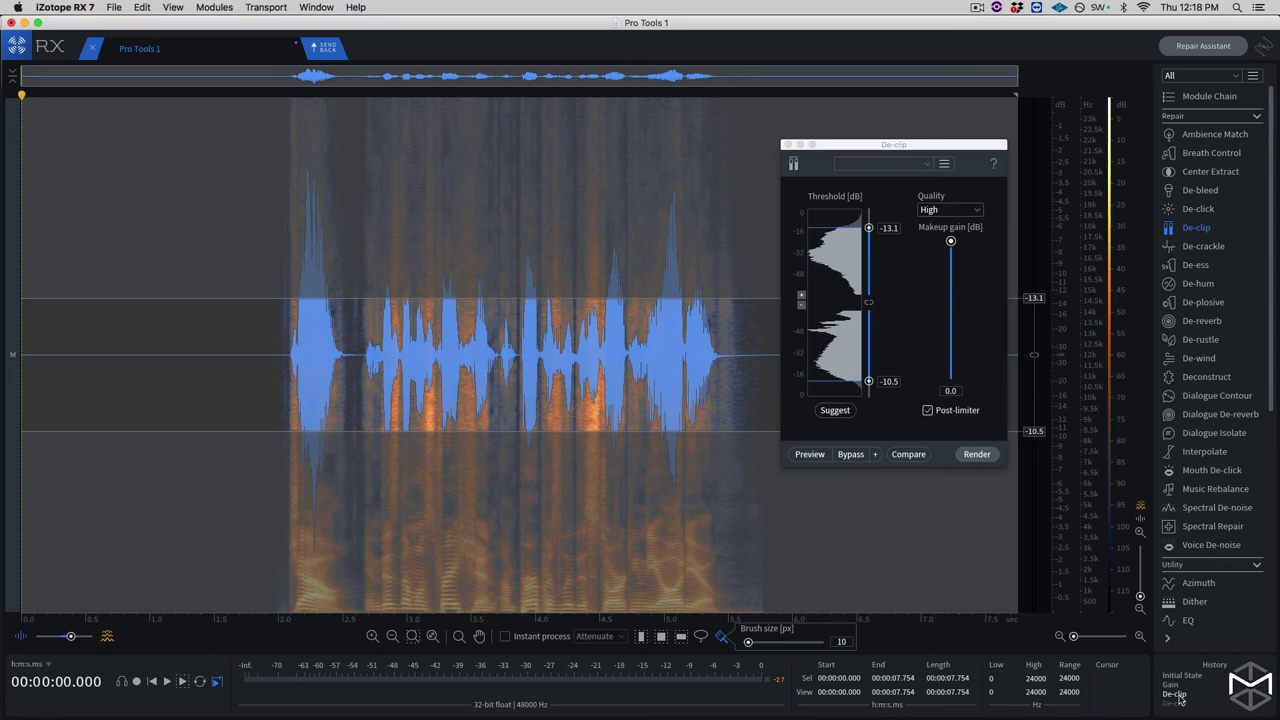
key(space)
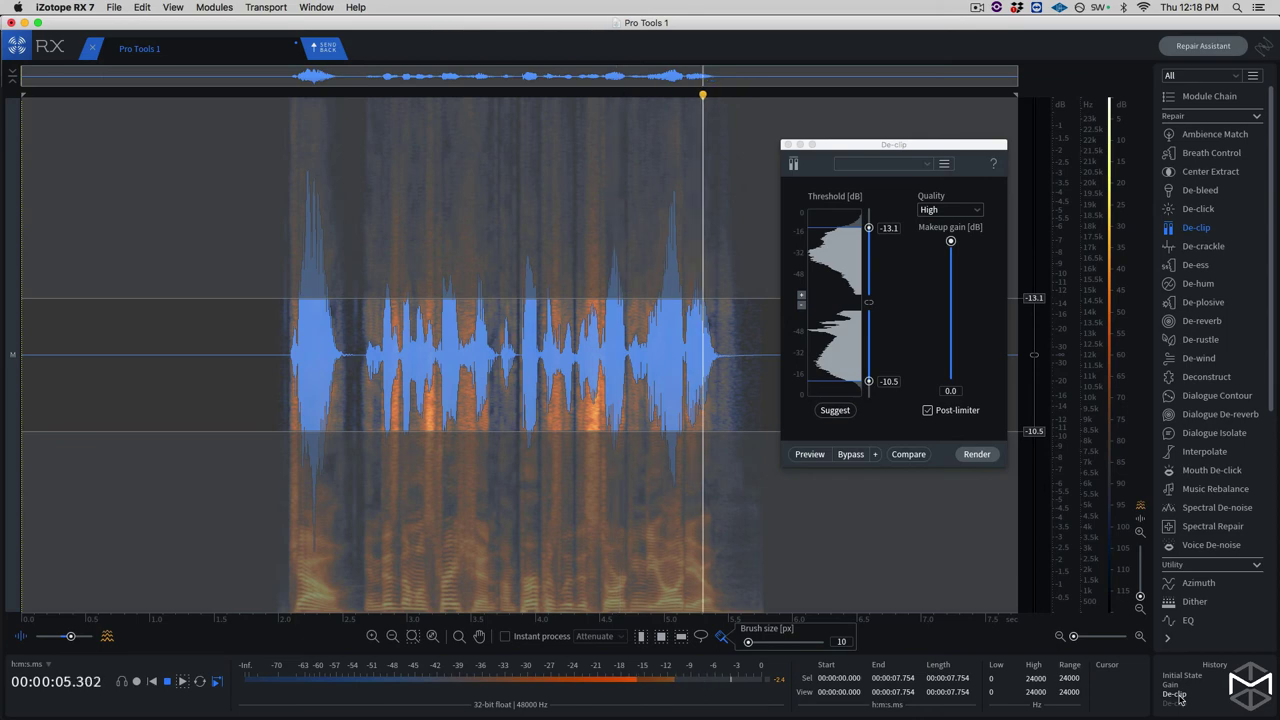
key(space)
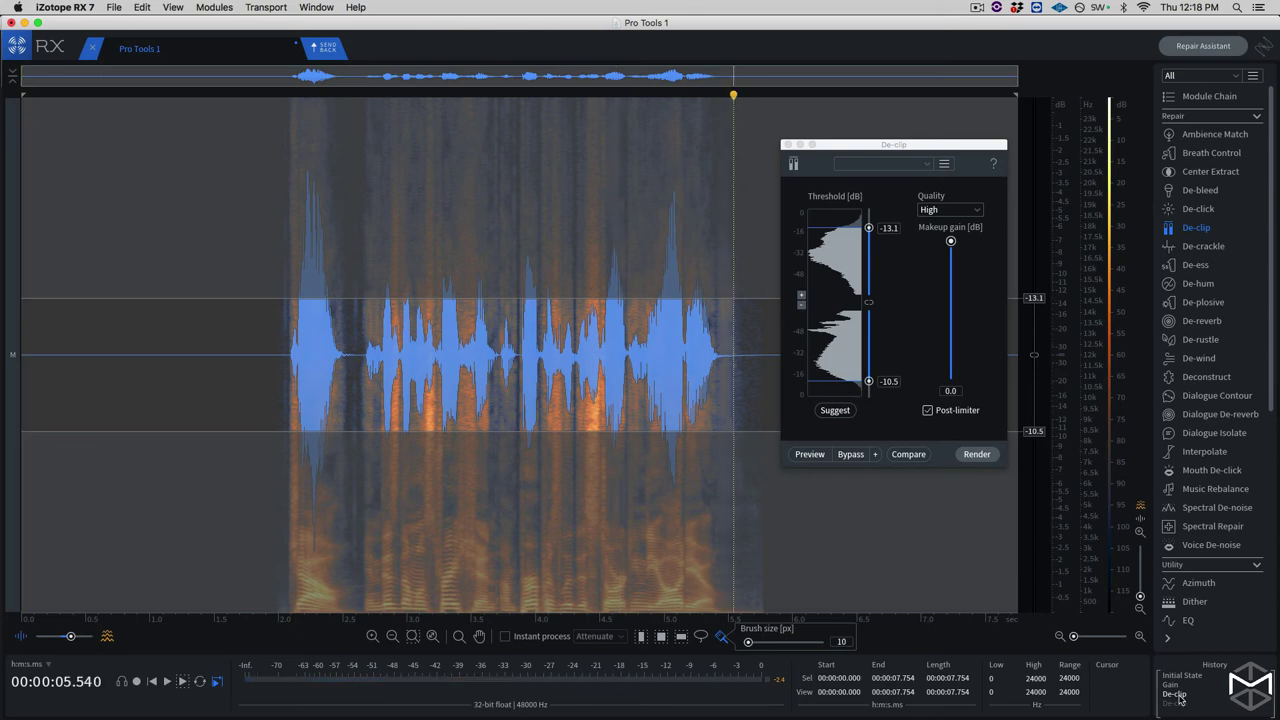
Step: Close De-clip, name the new playlist declip.RX, and render the repaired clip back into Pro Tools
click(788, 145)
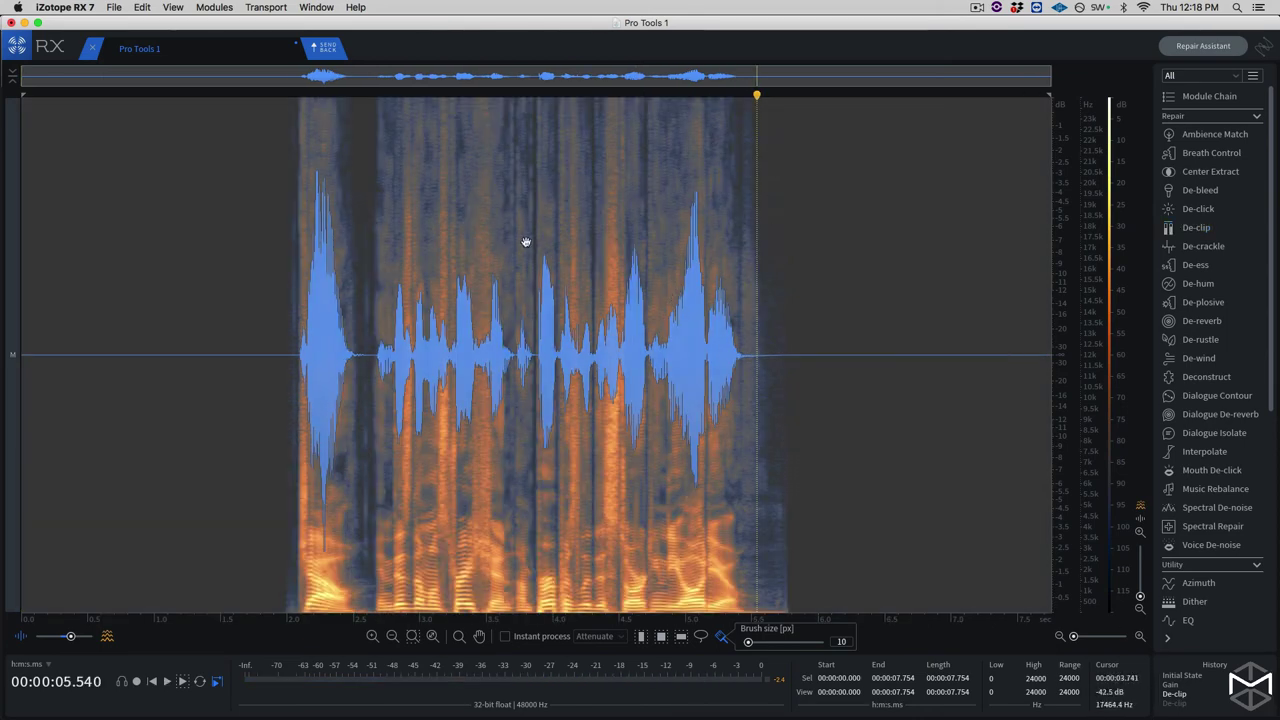
key(super+Tab)
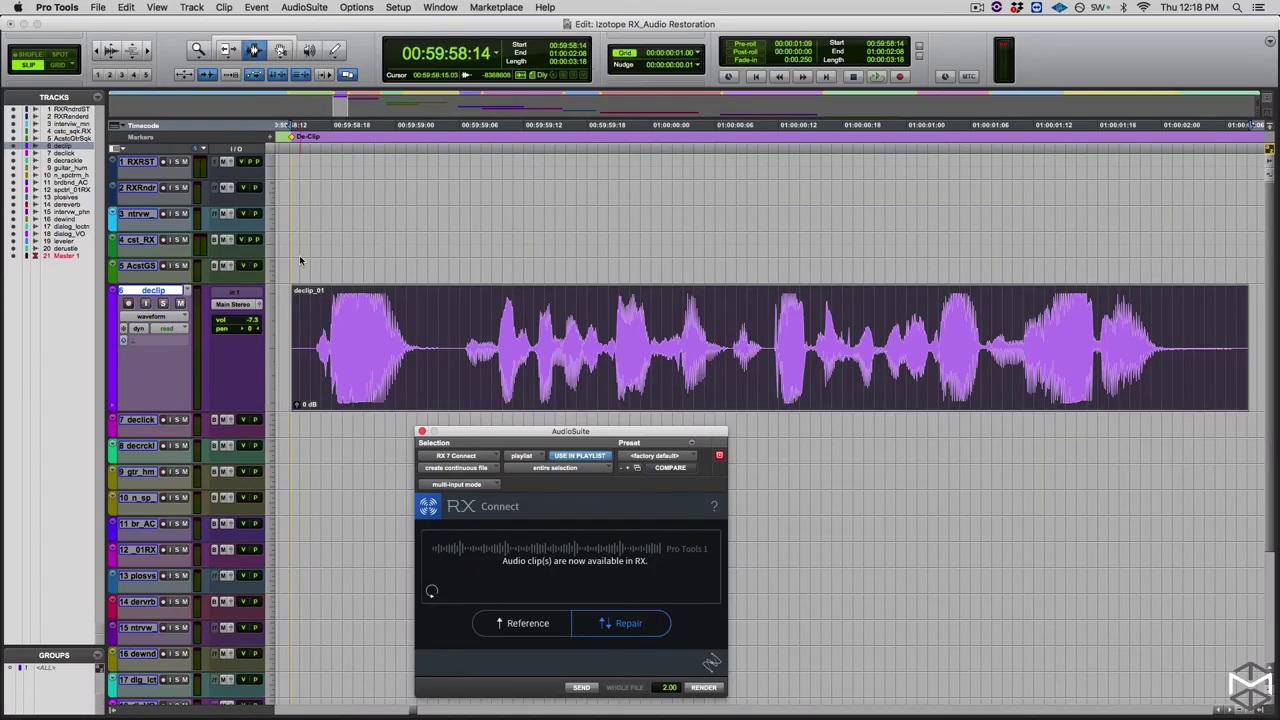
key(Right)
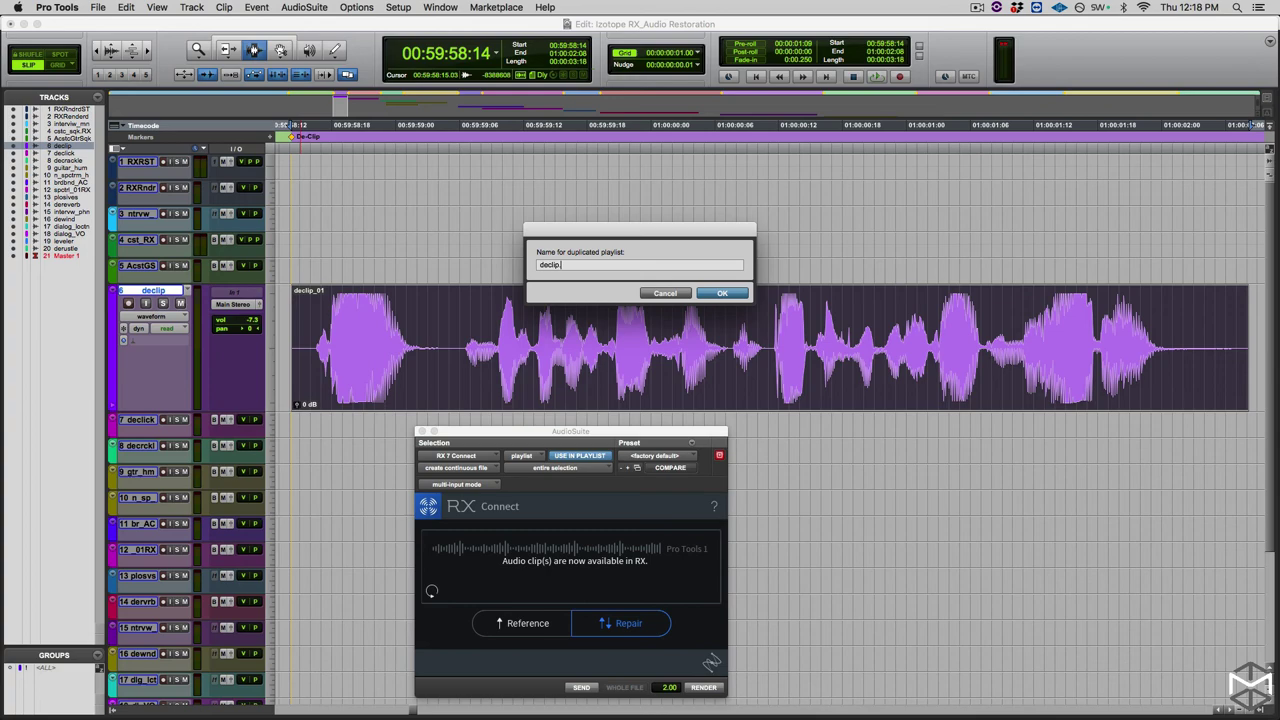
text(RX)
key(Return)
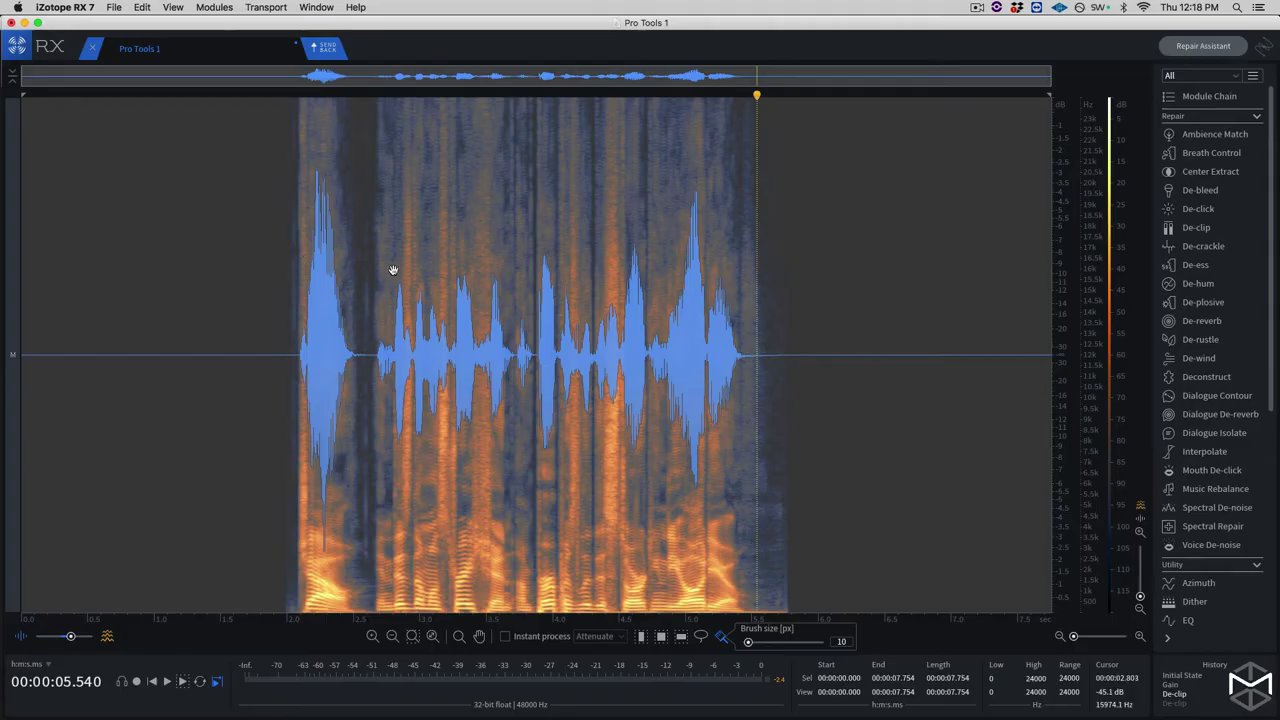
click(328, 47)
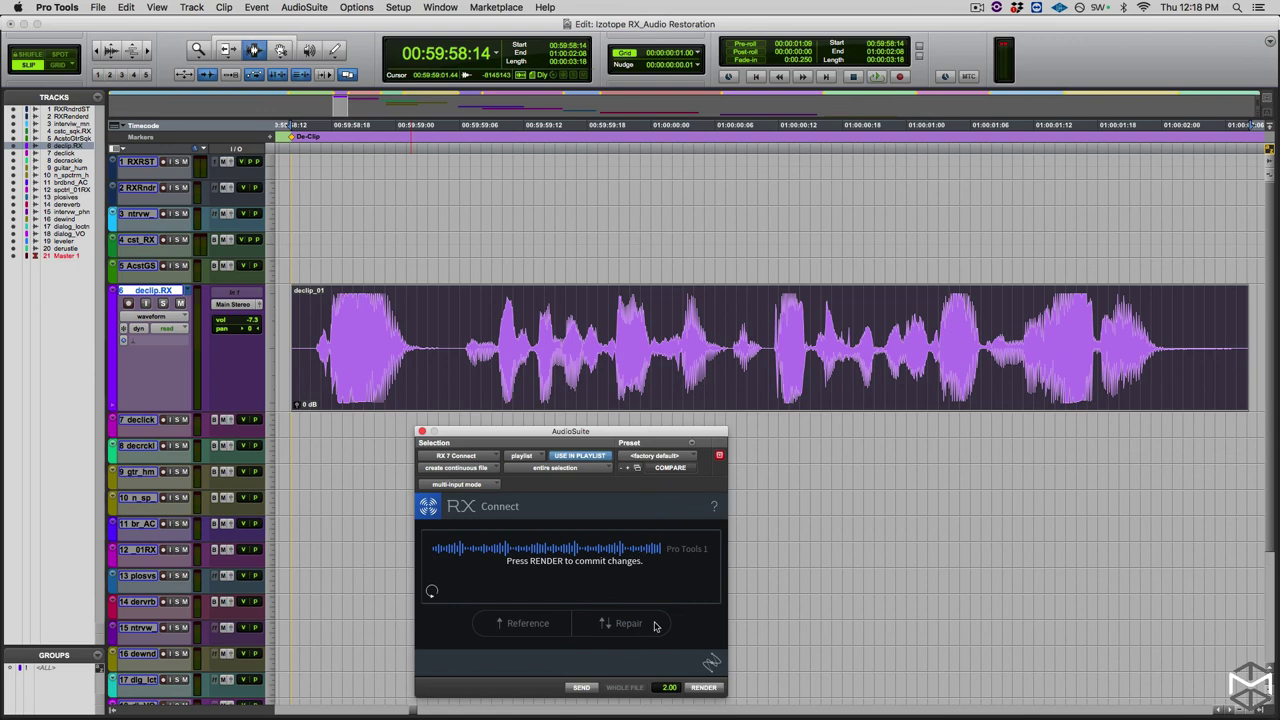
click(703, 688)
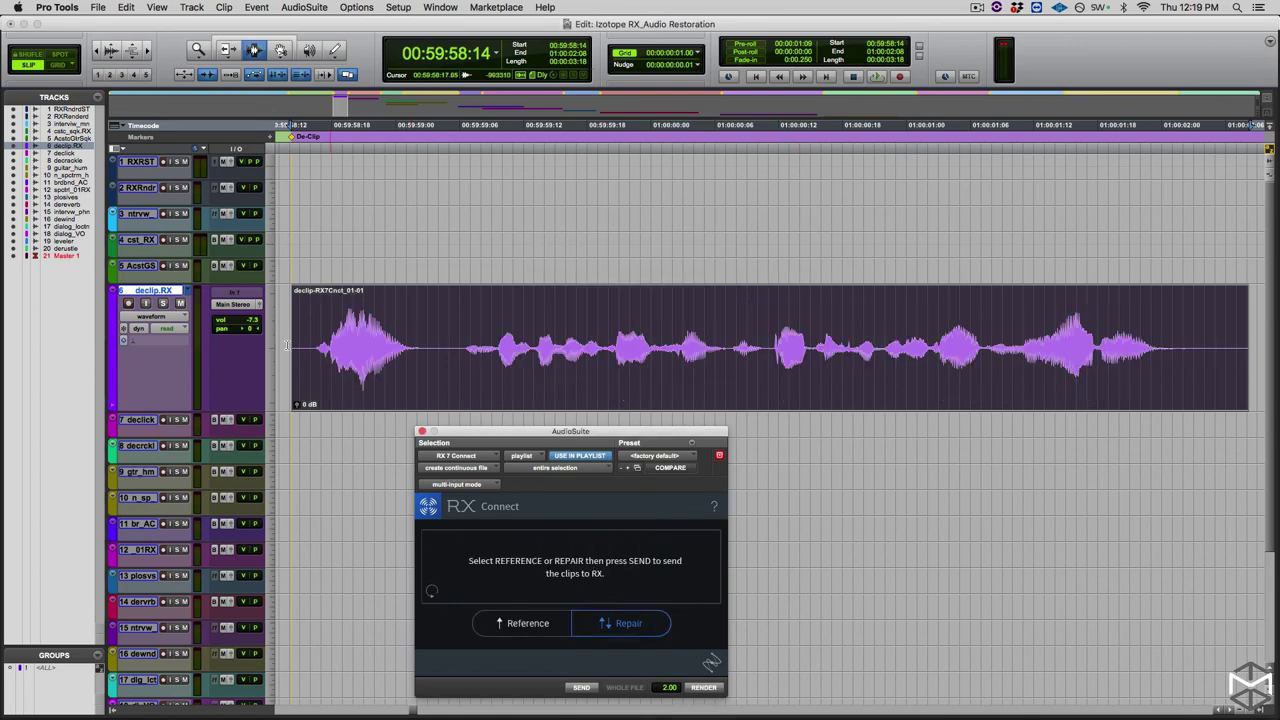
Step: Reset the volume to 0.0 dB and compare playback of the declip and declip.RX playlists
click(362, 348)
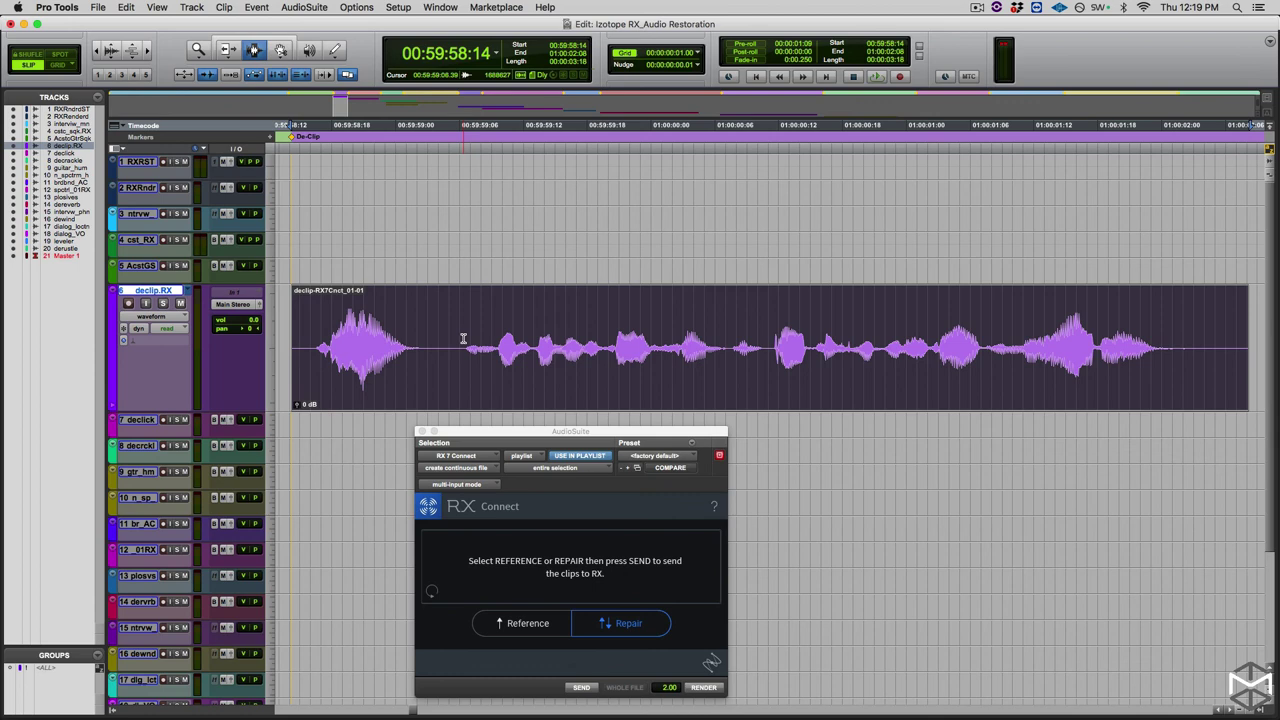
click(191, 291)
click(205, 280)
key(space)
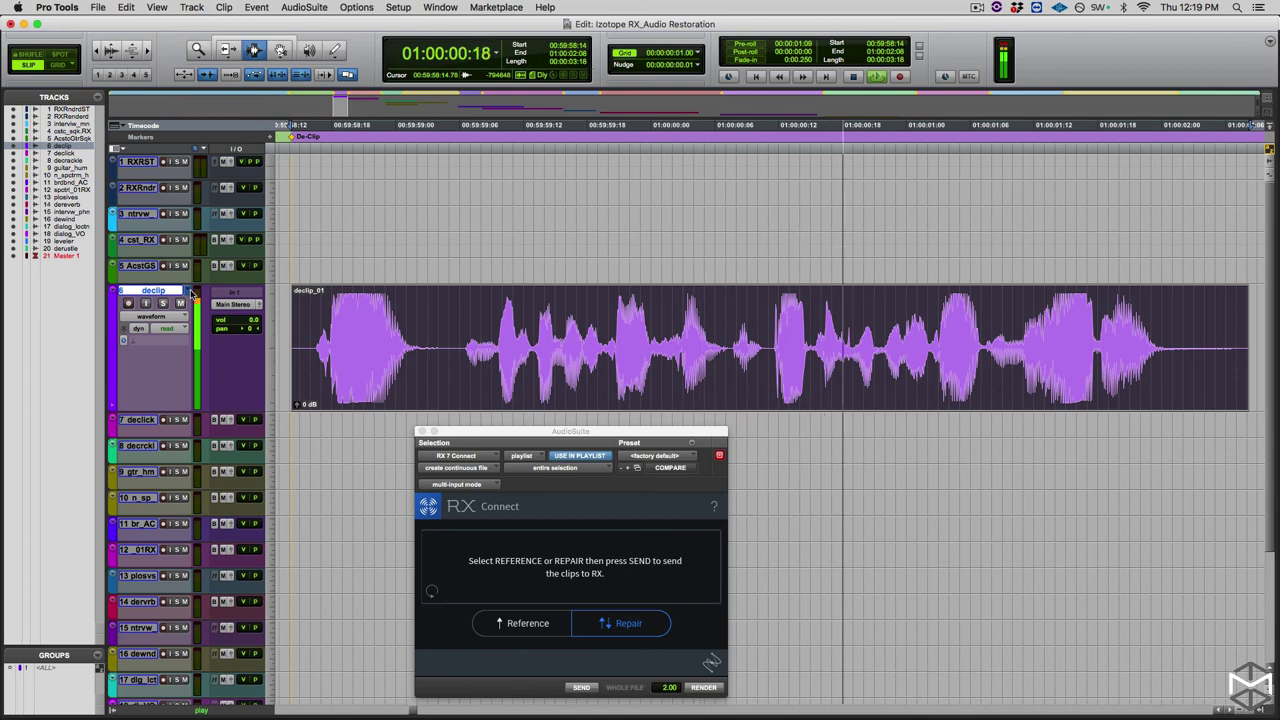
key(space)
click(191, 291)
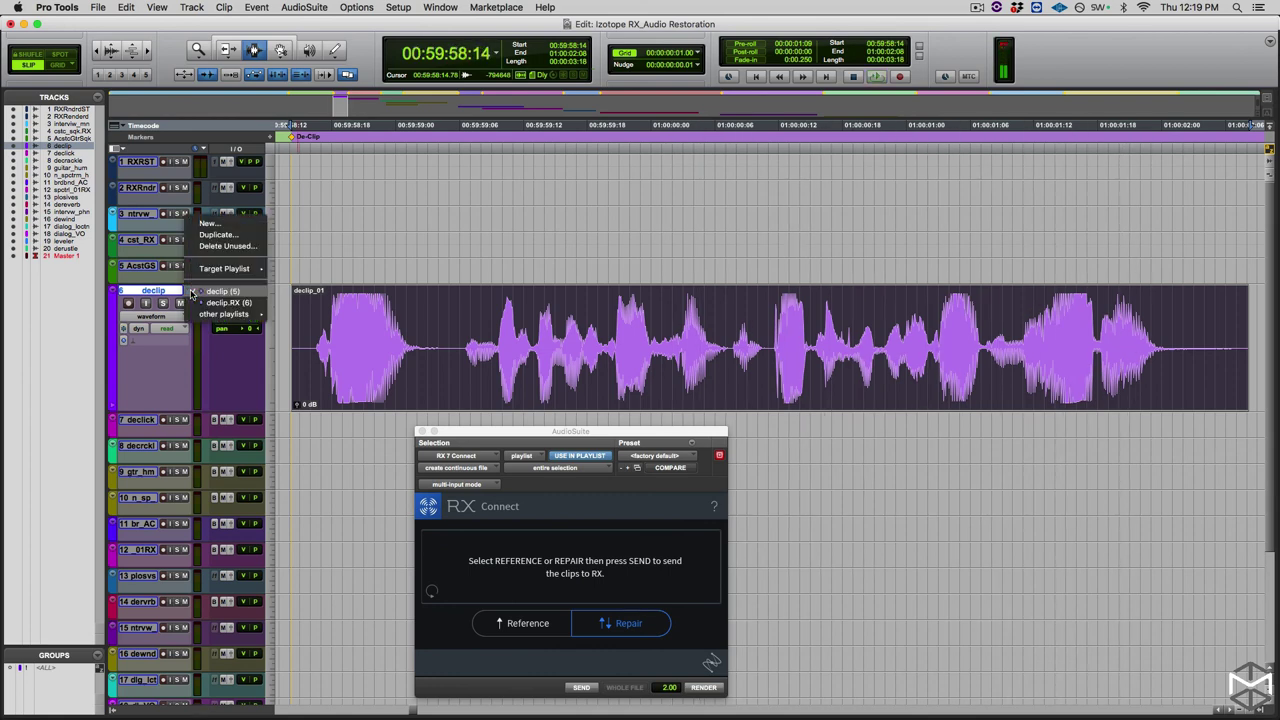
click(192, 303)
key(space)
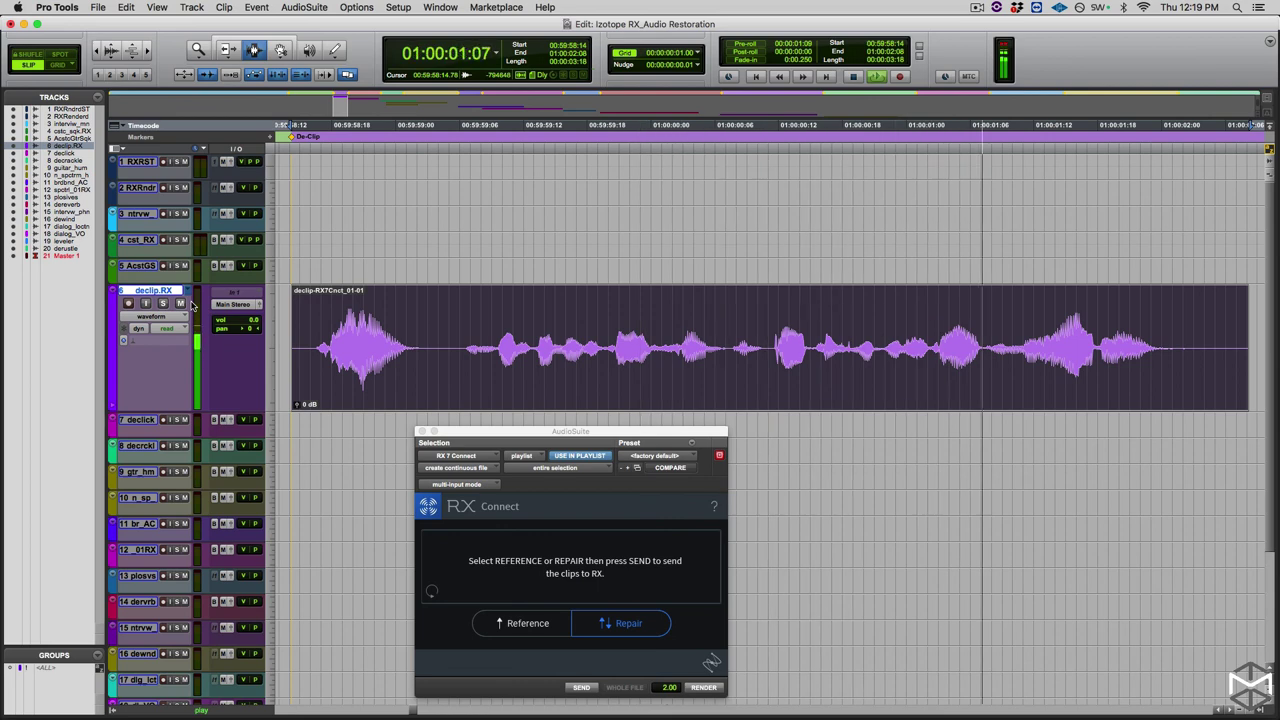
key(space)
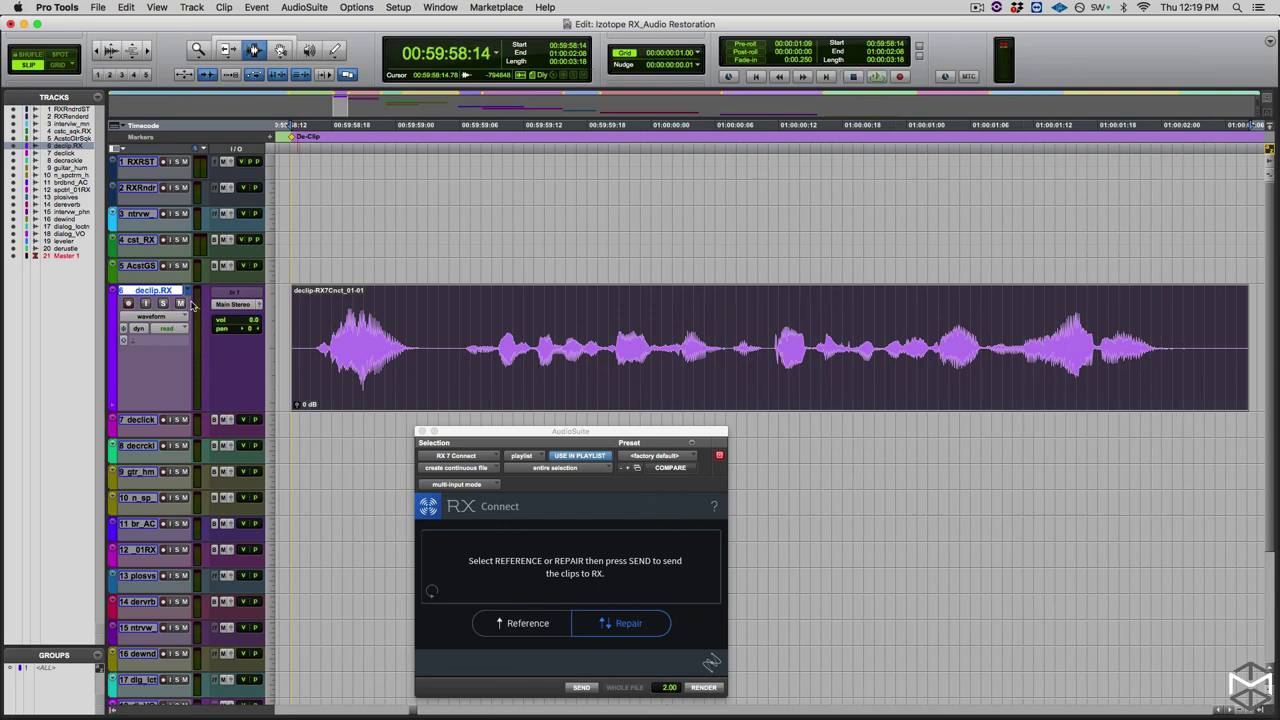